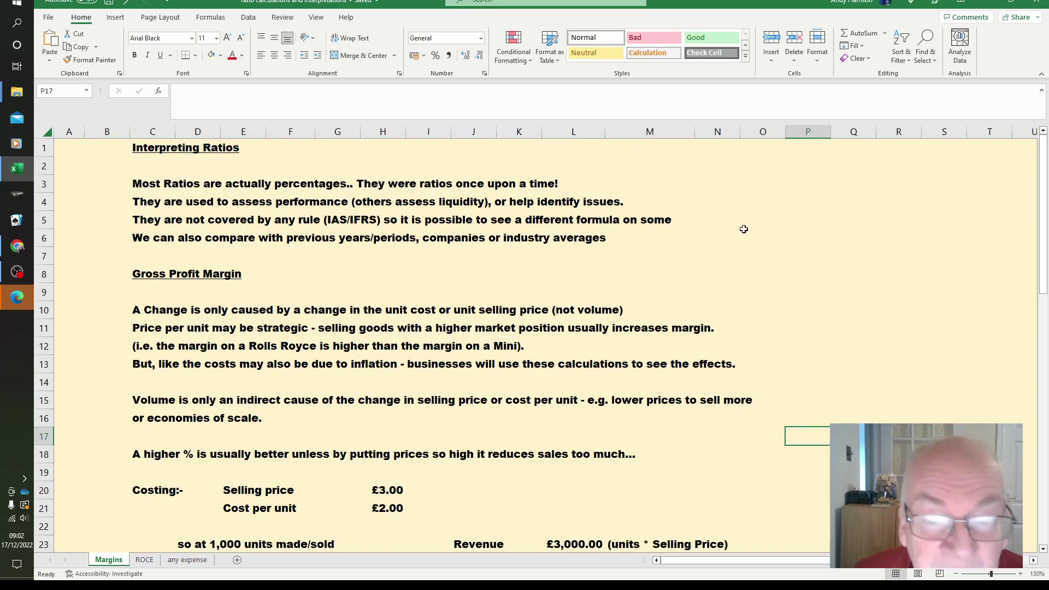
# Scroll to the Gross Profit Margin notes and the £3,000 revenue, 33% margin example
pyautogui.scroll(-1, 744, 229)
pyautogui.scroll(-1, 744, 229)
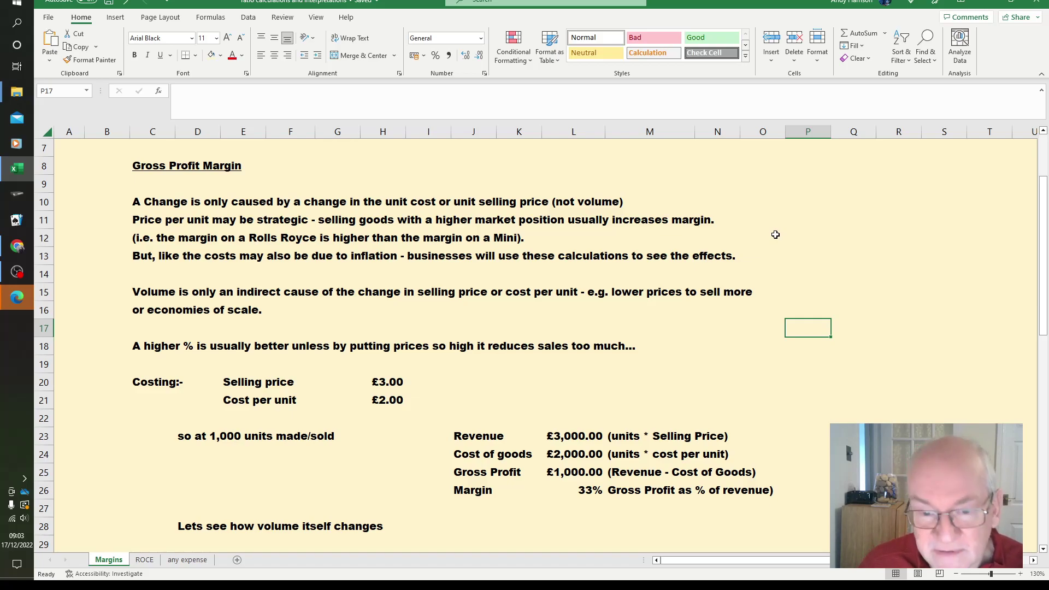
# Scroll further to reveal the 1000-unit volume-change example and the cost-or-price example
pyautogui.scroll(-1, 779, 240)
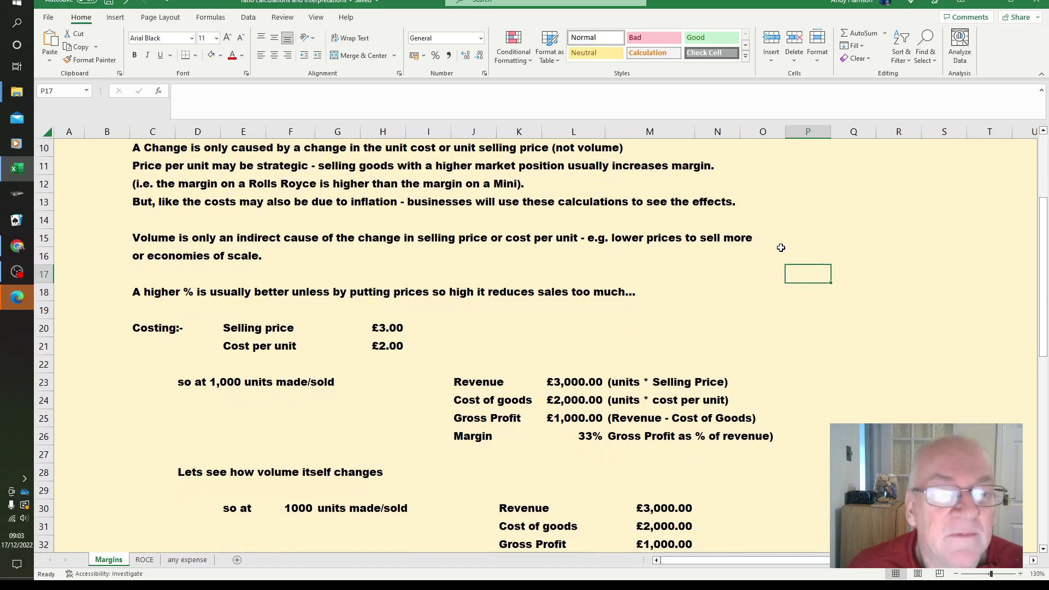
pyautogui.scroll(-2, 781, 242)
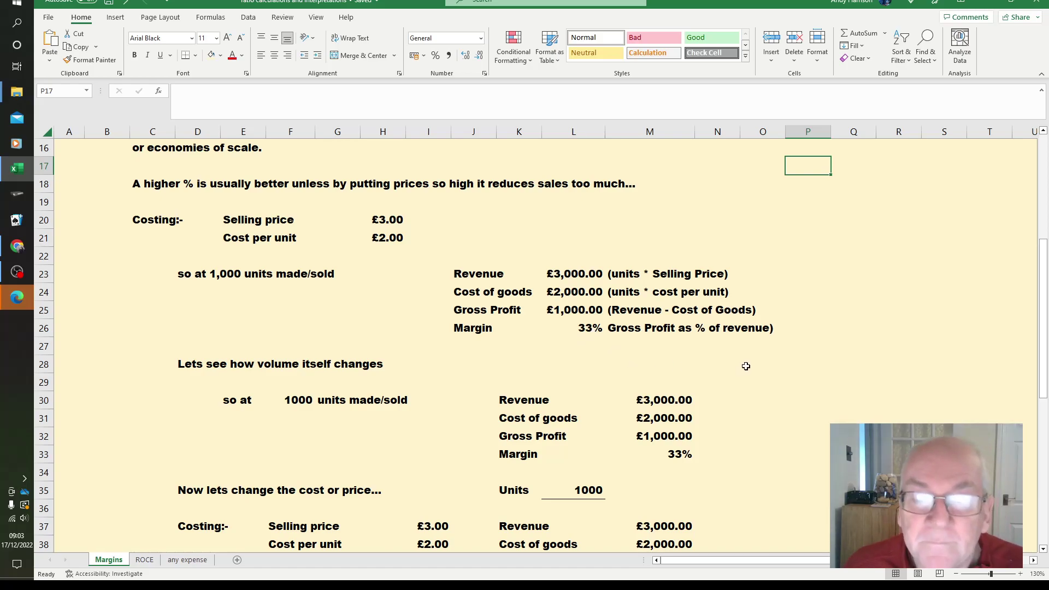
# Try 1200 then 500 units in F30, showing margin stays 33%, then restore 1000 units
pyautogui.scroll(-2, 746, 366)
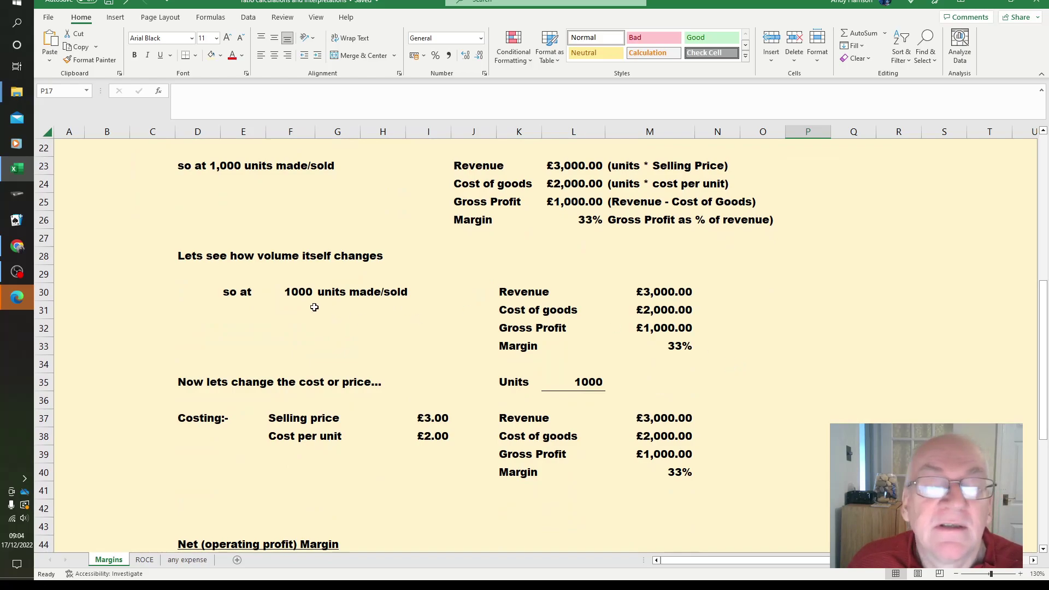
pyautogui.click(295, 293)
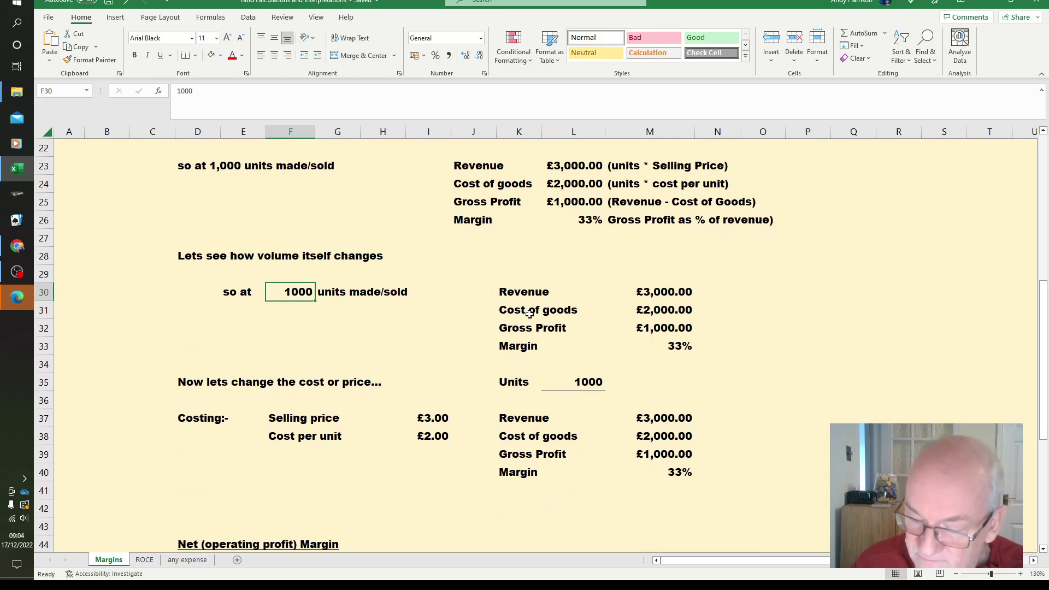
pyautogui.write('1200')
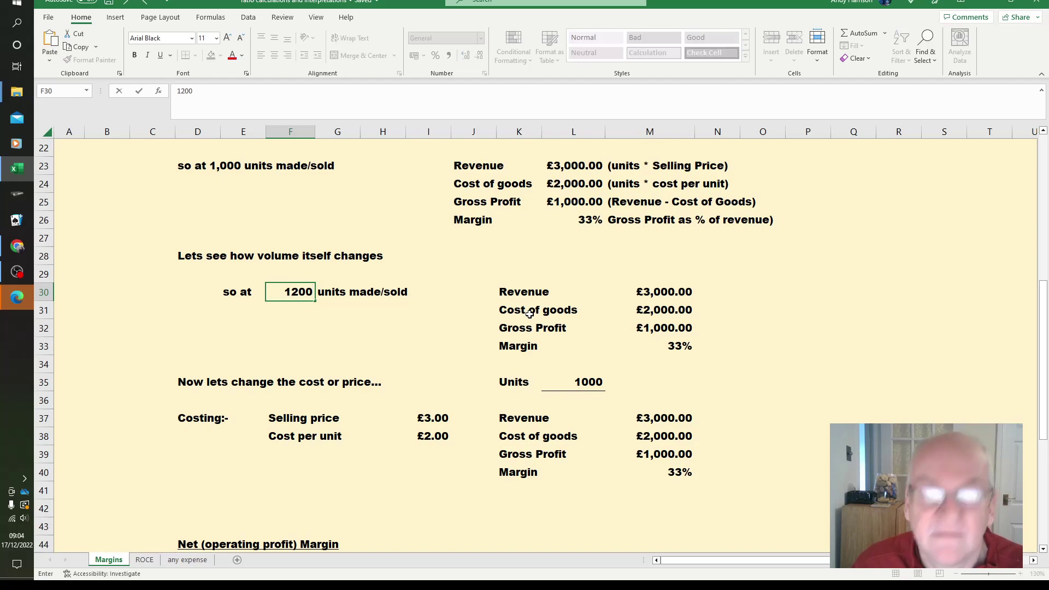
pyautogui.press('Return')
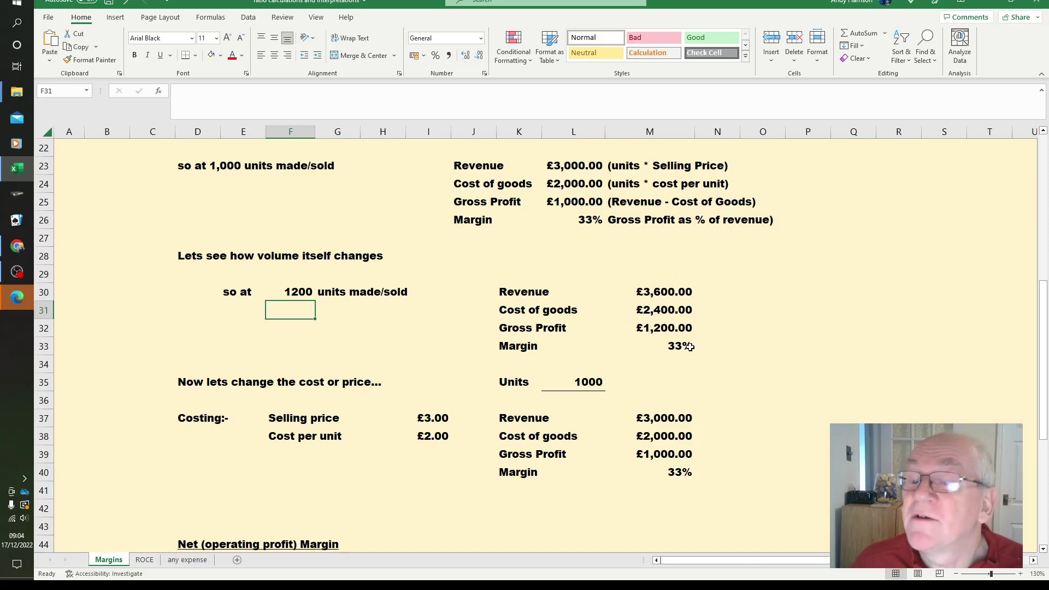
pyautogui.click(295, 293)
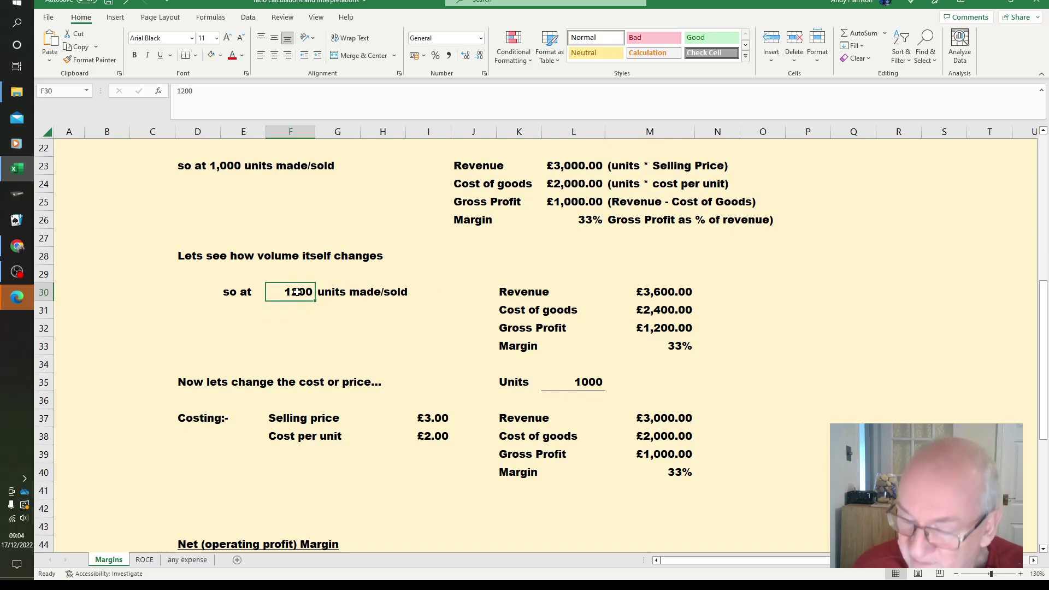
pyautogui.write('500')
pyautogui.press('Return')
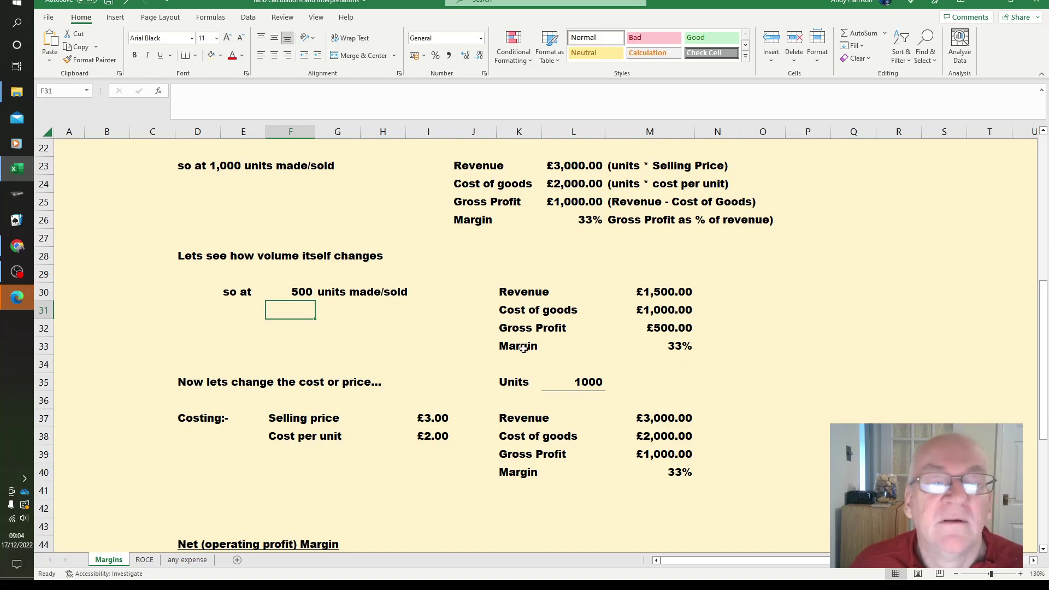
pyautogui.click(299, 291)
pyautogui.write('1000')
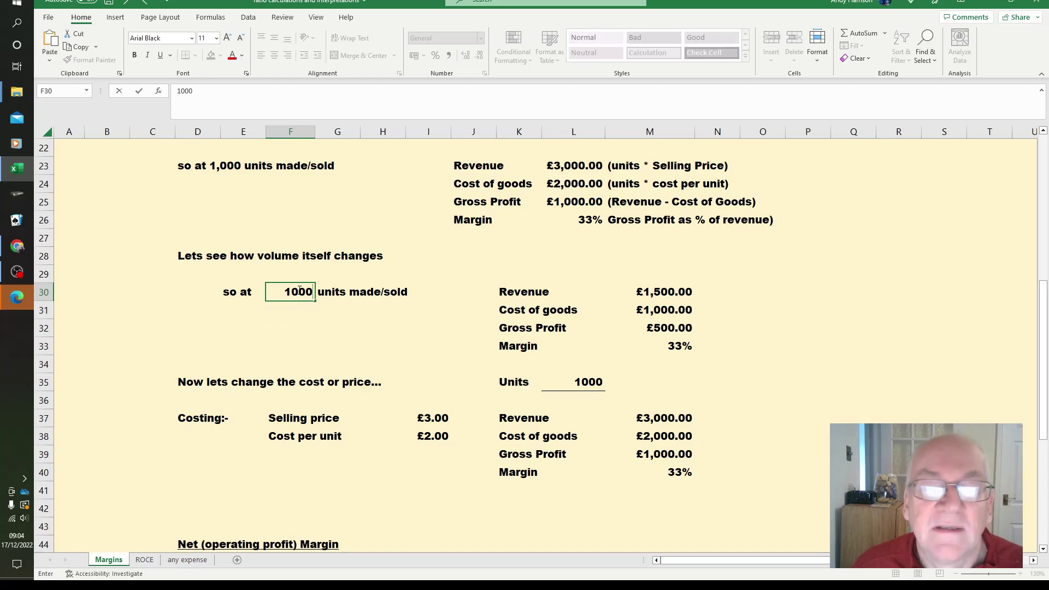
pyautogui.click(338, 326)
# Set the unit cost to £1.80 in I38, trying a £2.70 price before returning to £3.00
pyautogui.scroll(-1, 349, 315)
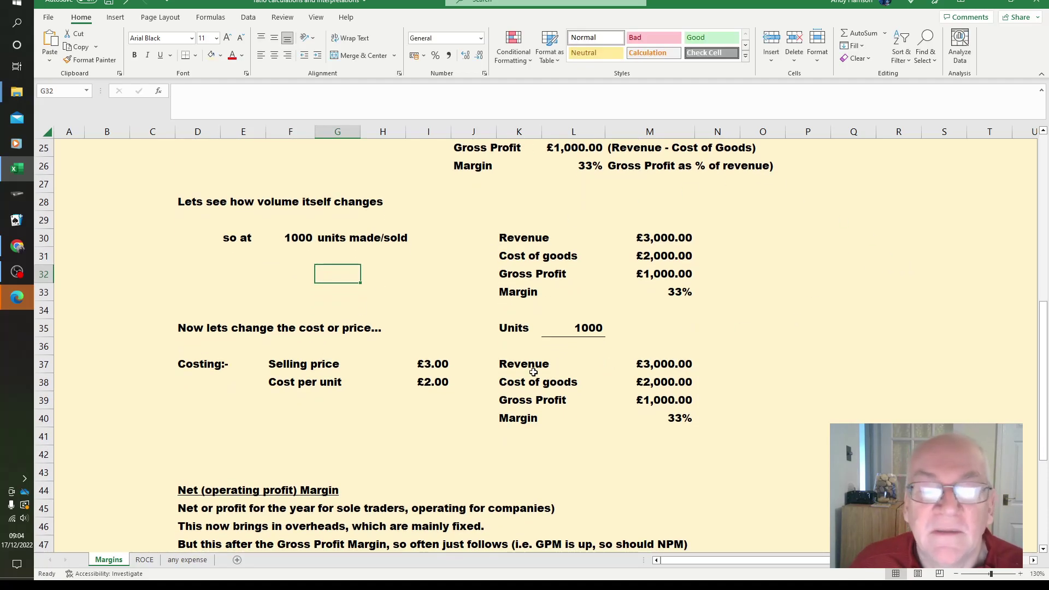
pyautogui.click(433, 365)
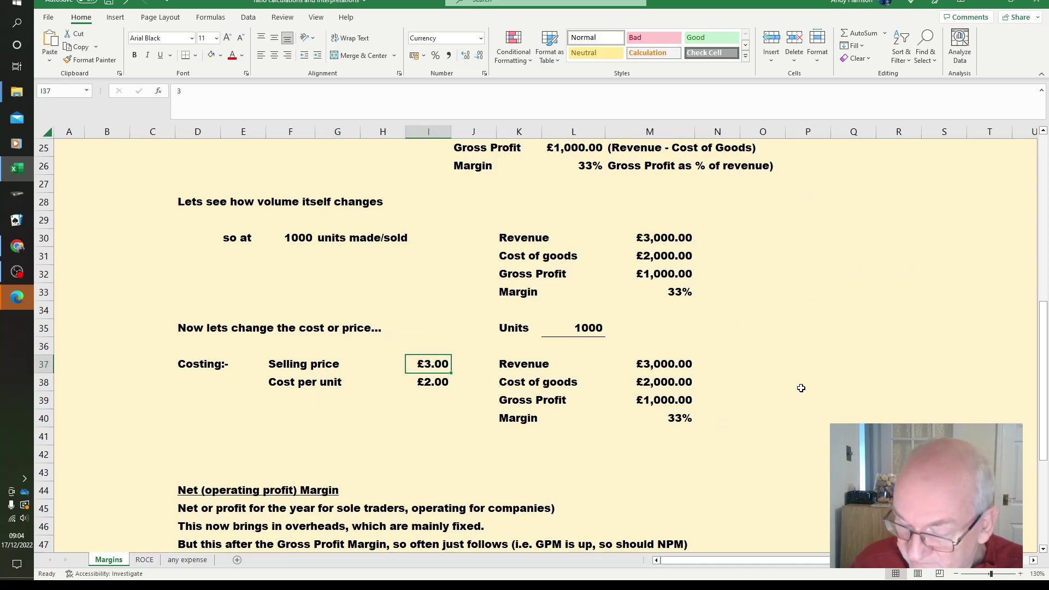
pyautogui.write('2.7')
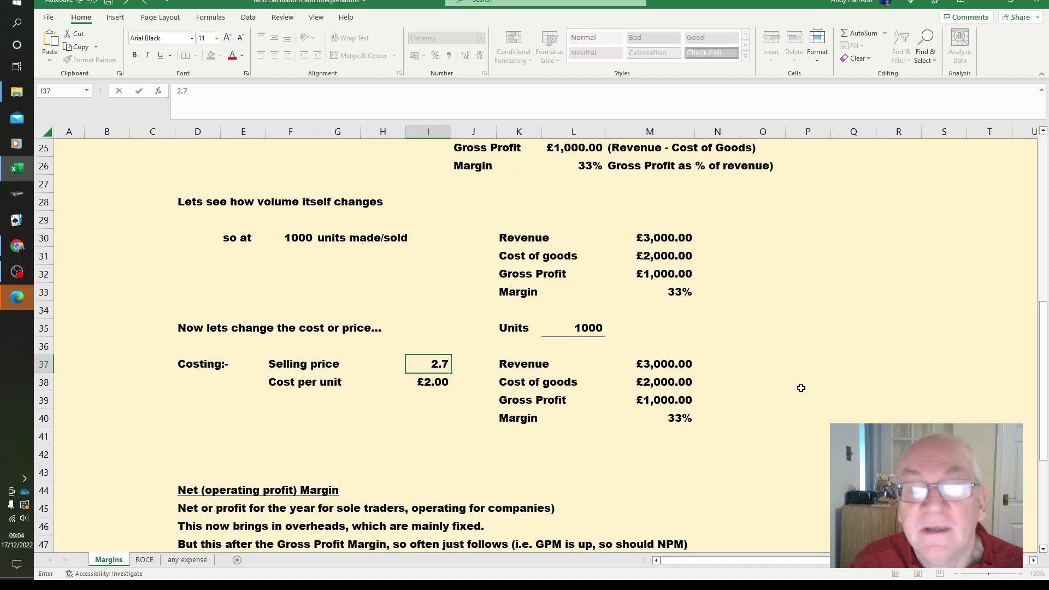
pyautogui.press('Return')
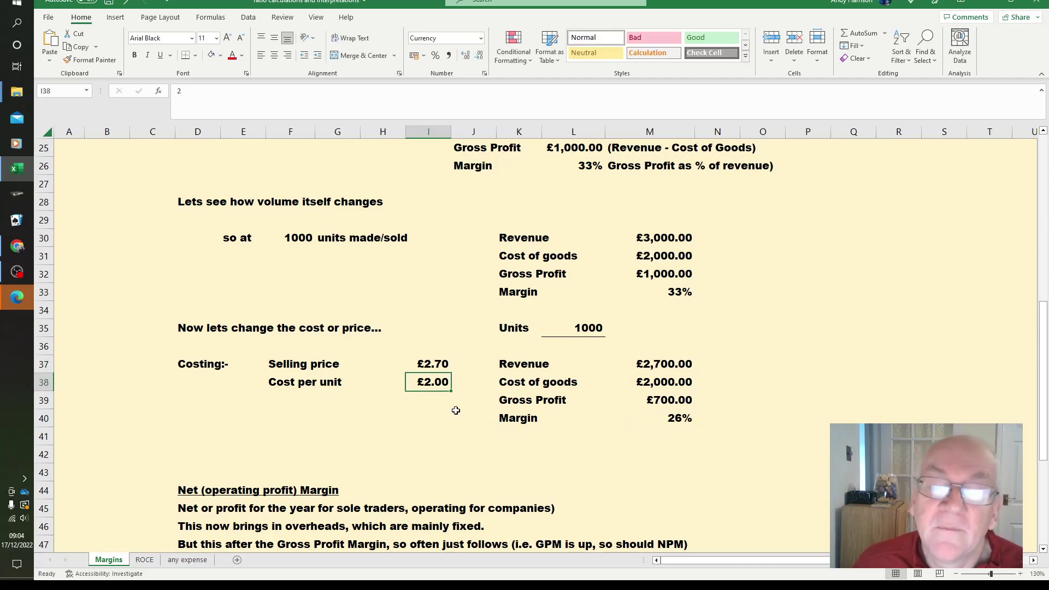
pyautogui.write('1.8')
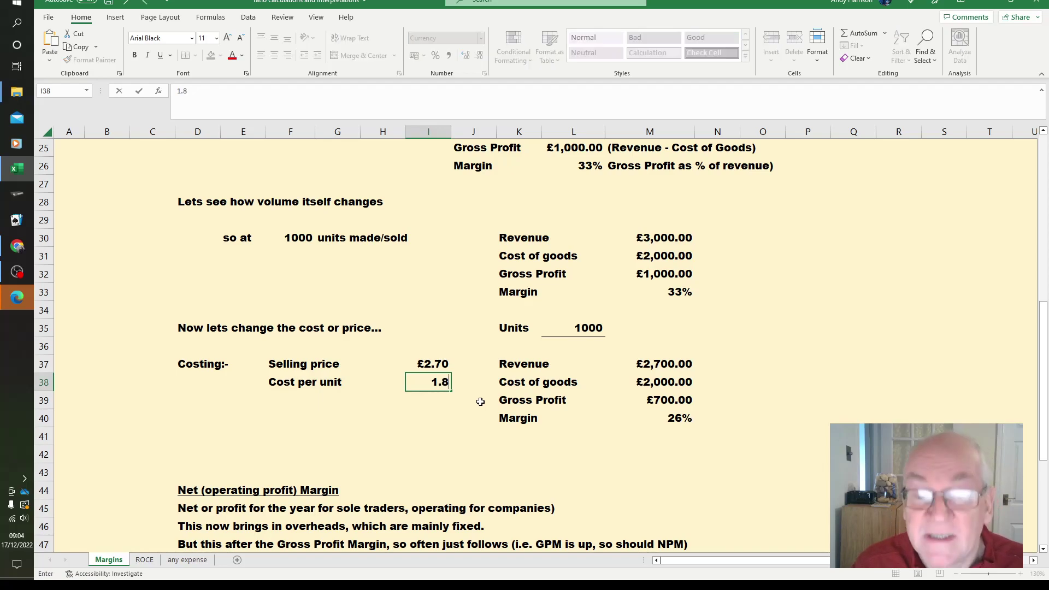
pyautogui.press('Return')
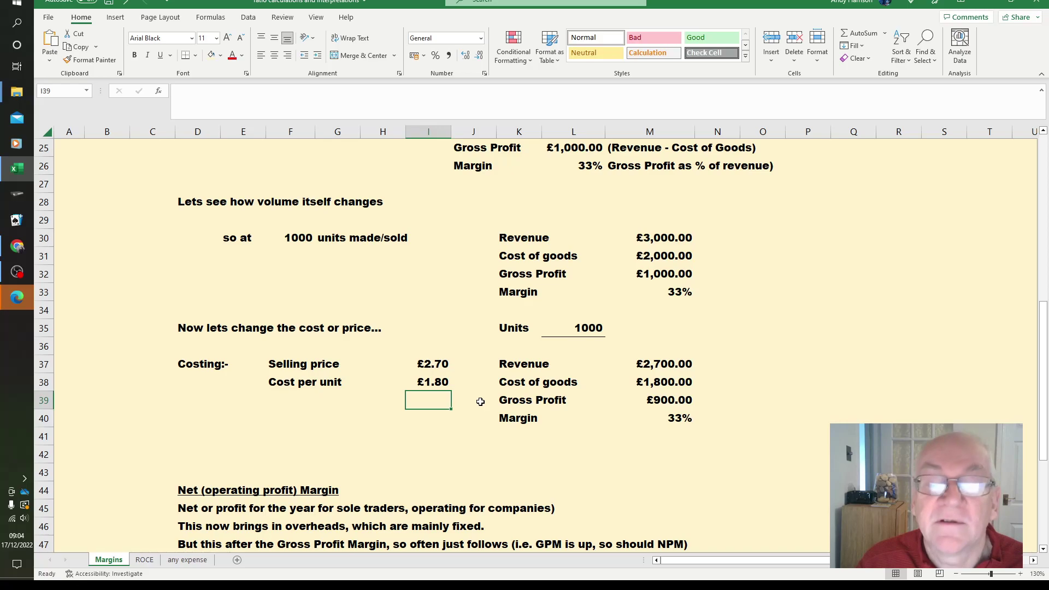
pyautogui.press('Up')
pyautogui.press('Up')
pyautogui.write('3')
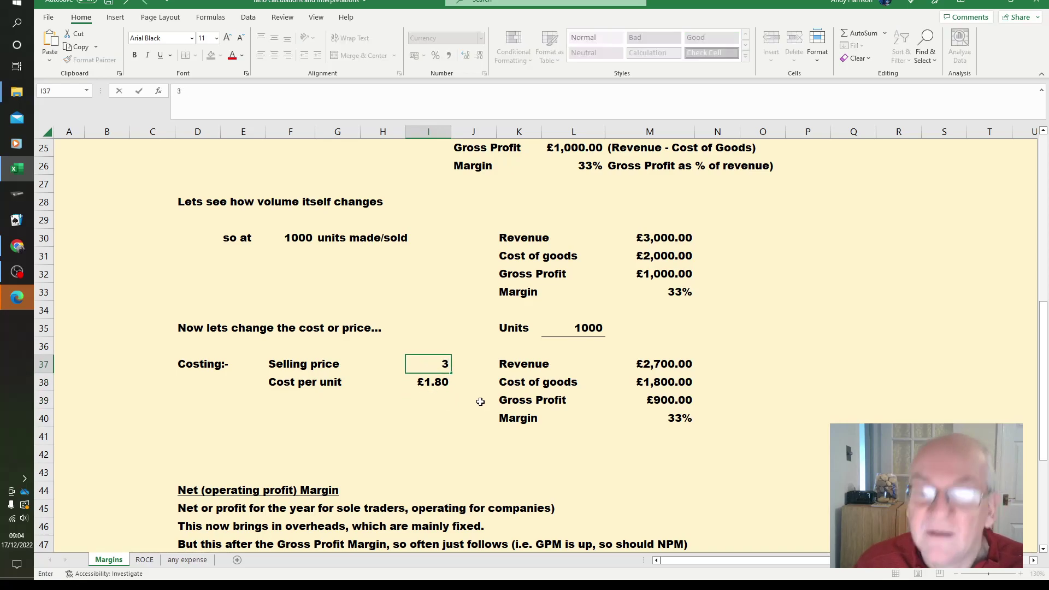
pyautogui.press('Tab')
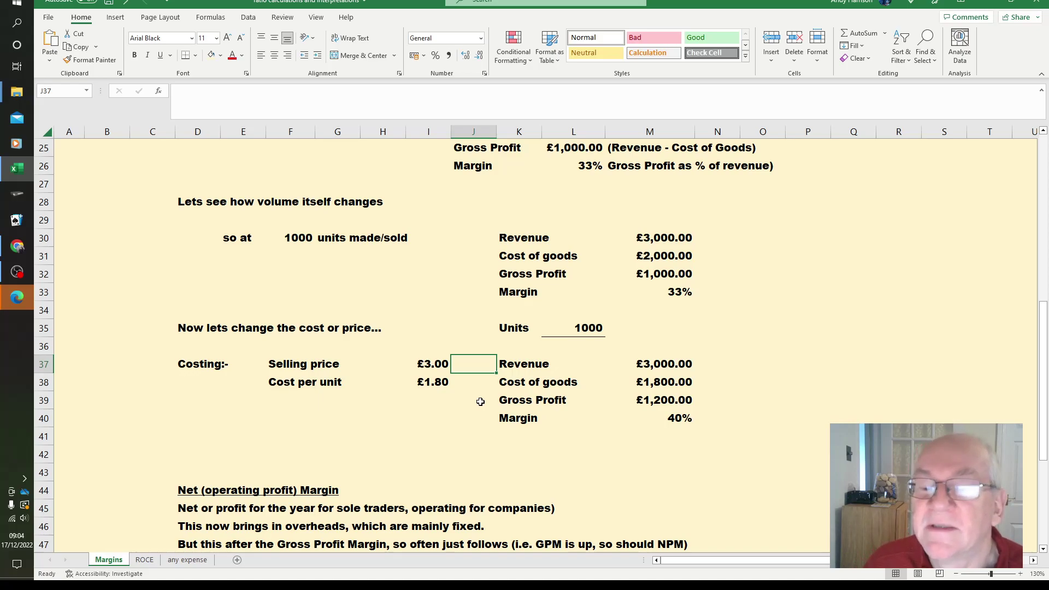
# Set the units in L35 to 2000, giving £6,000 revenue and a 40% margin
pyautogui.click(583, 329)
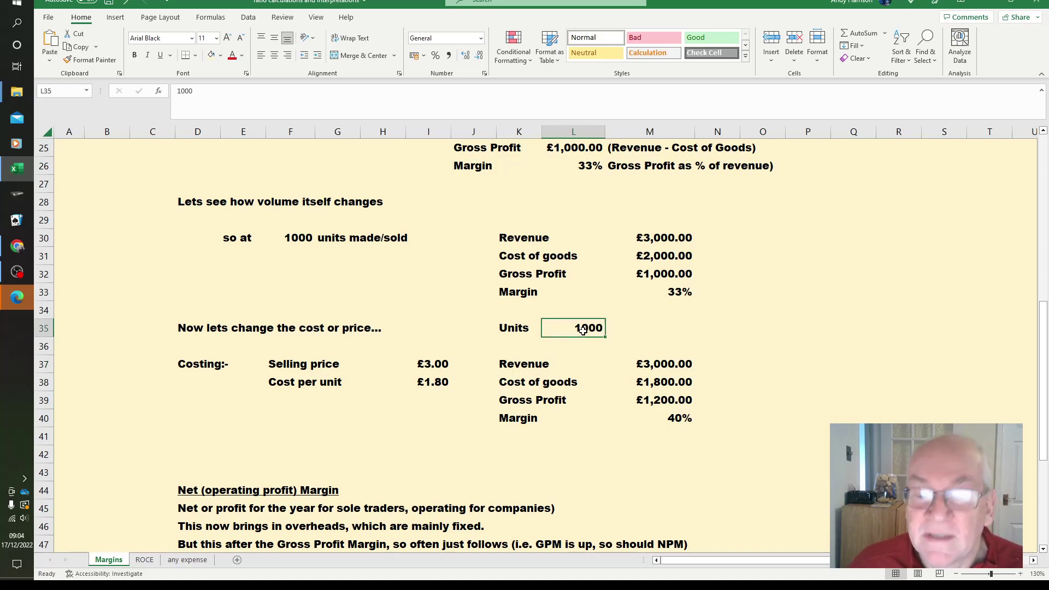
pyautogui.write('200')
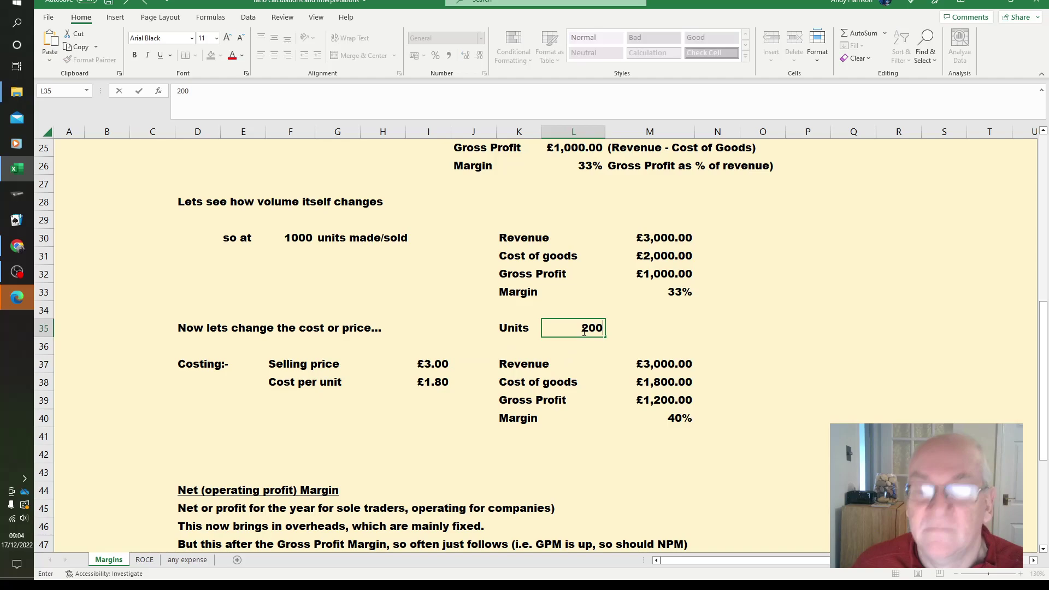
pyautogui.write('0')
pyautogui.click(776, 349)
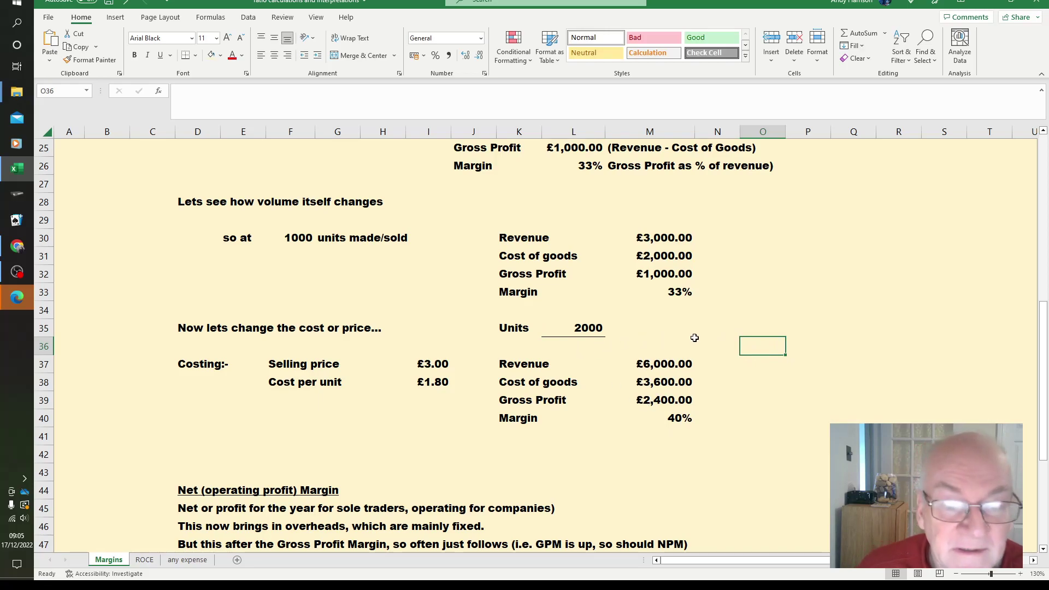
# Scroll to the net margin example and trial £800 overheads in M57, giving a 7% margin
pyautogui.scroll(-5, 800, 377)
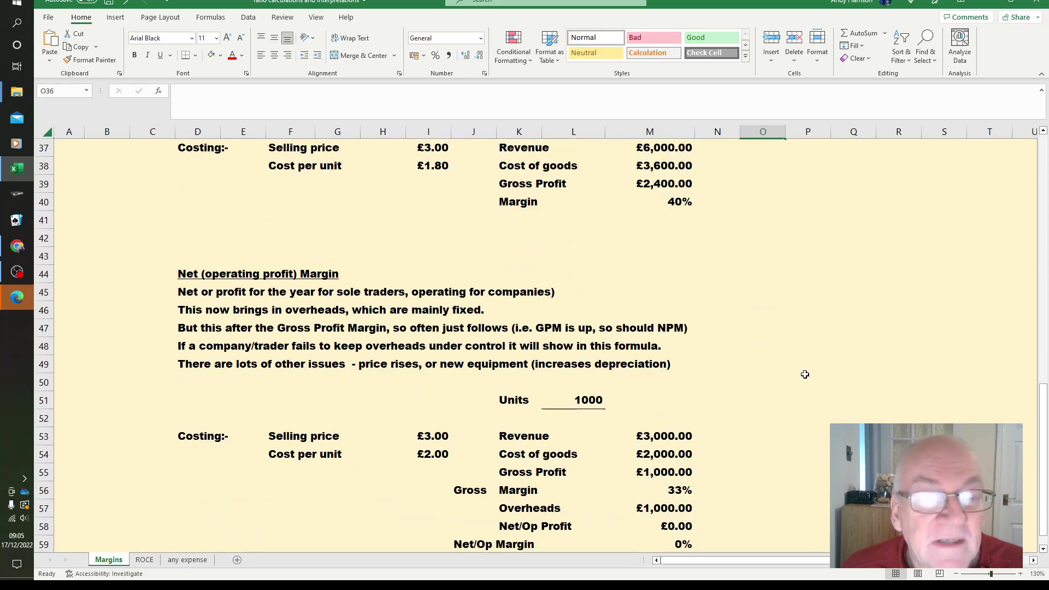
pyautogui.scroll(-1, 805, 374)
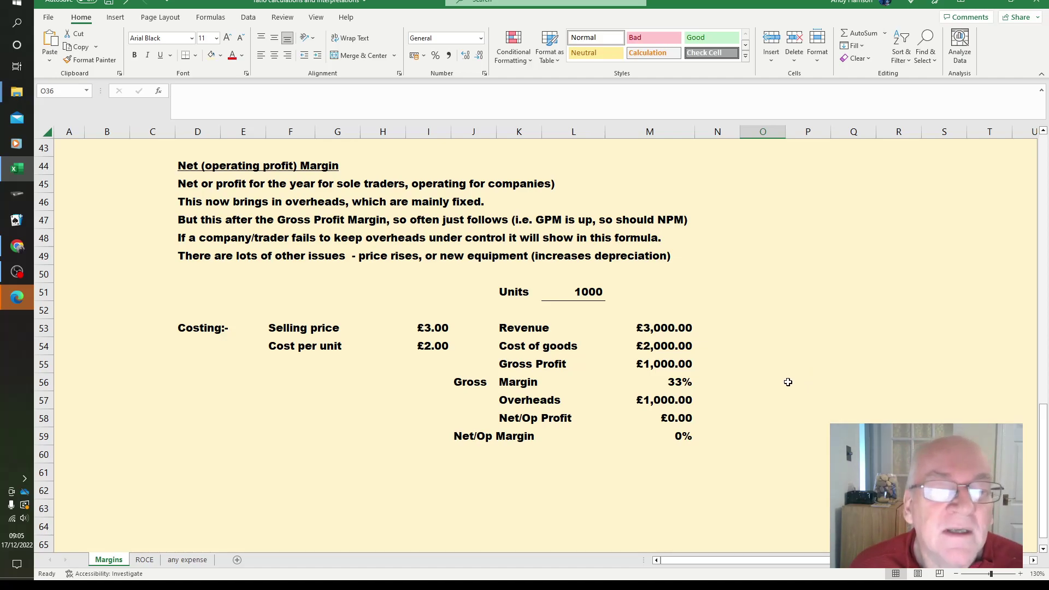
pyautogui.scroll(1, 708, 248)
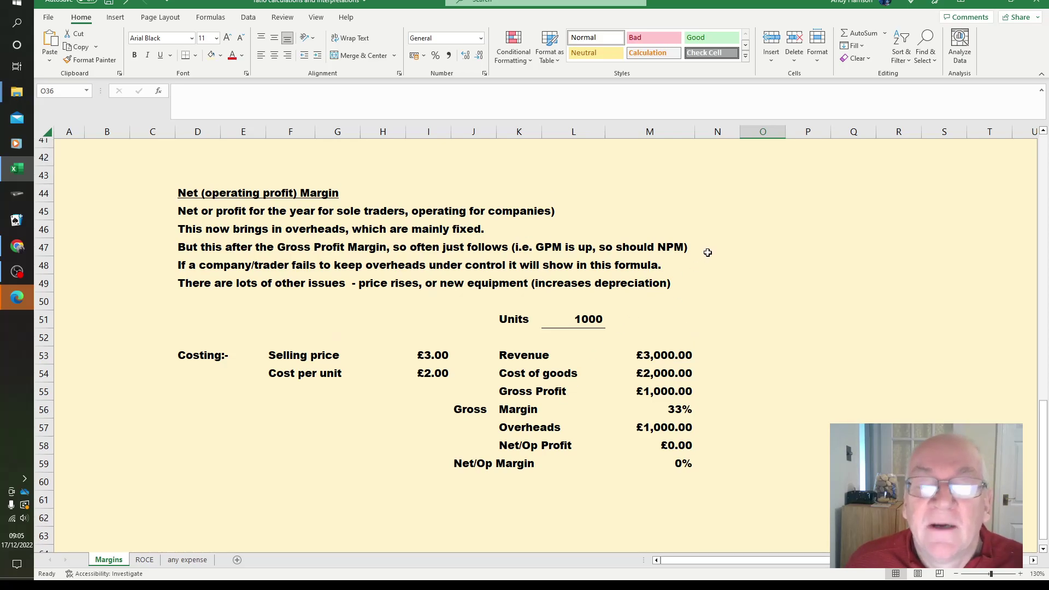
pyautogui.scroll(3, 708, 253)
pyautogui.scroll(-3, 707, 252)
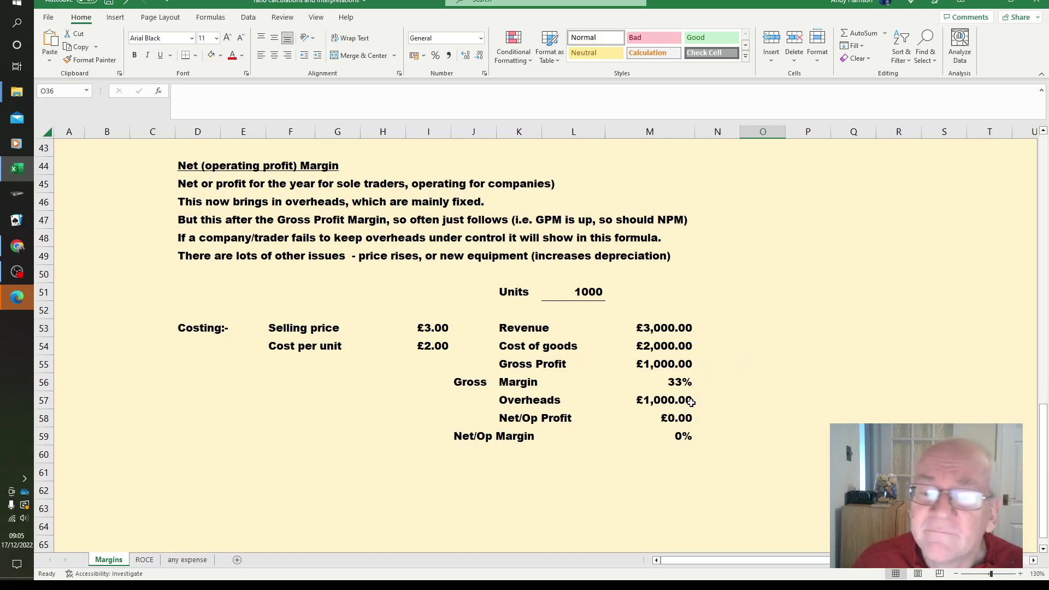
pyautogui.click(673, 402)
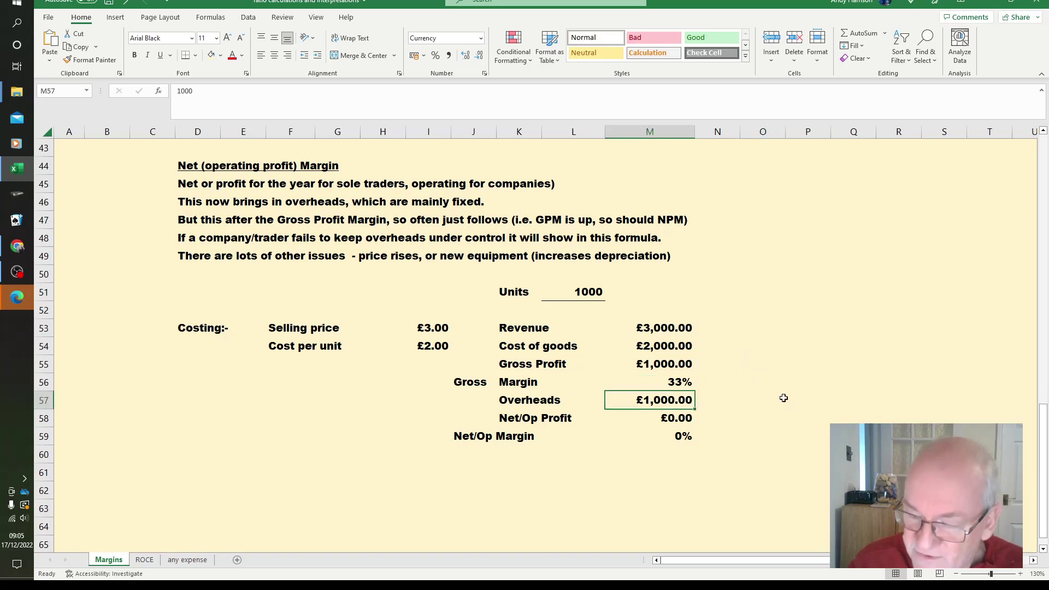
pyautogui.write('800')
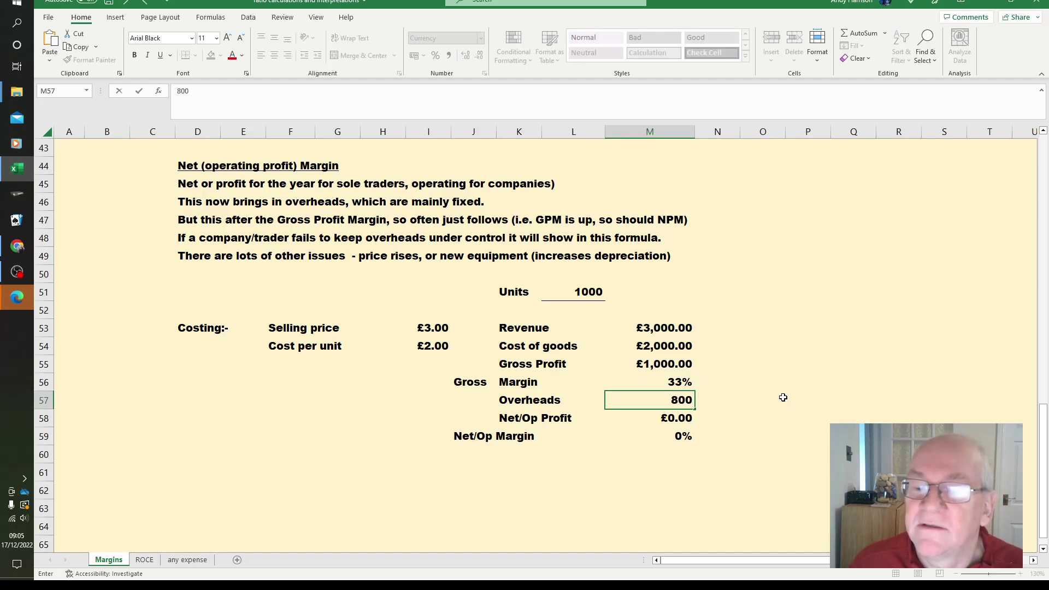
pyautogui.click(760, 395)
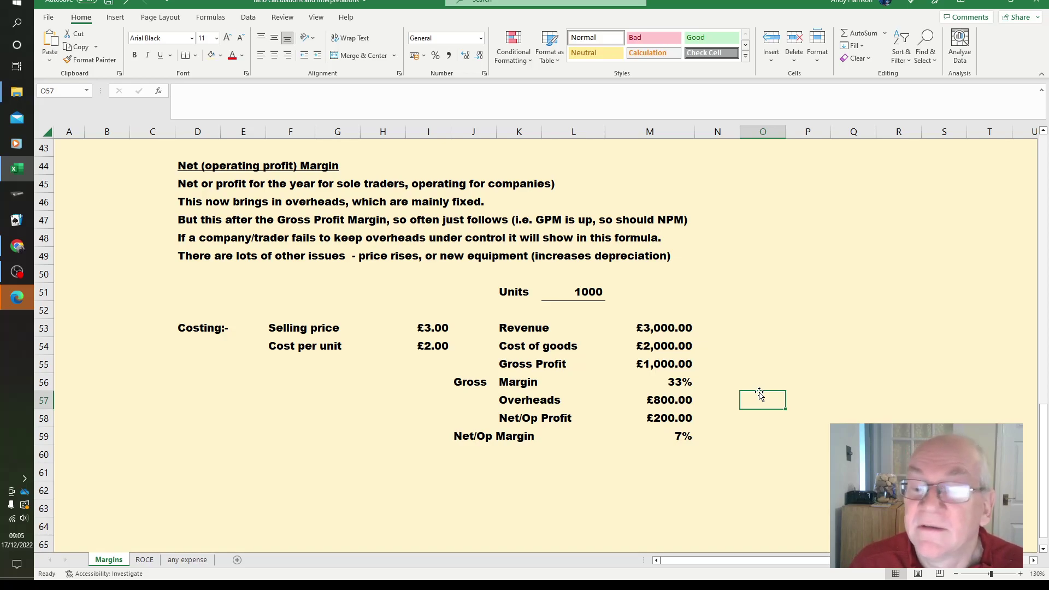
# Put the overheads back to £1,000, bringing net operating profit and margin to zero
pyautogui.click(650, 400)
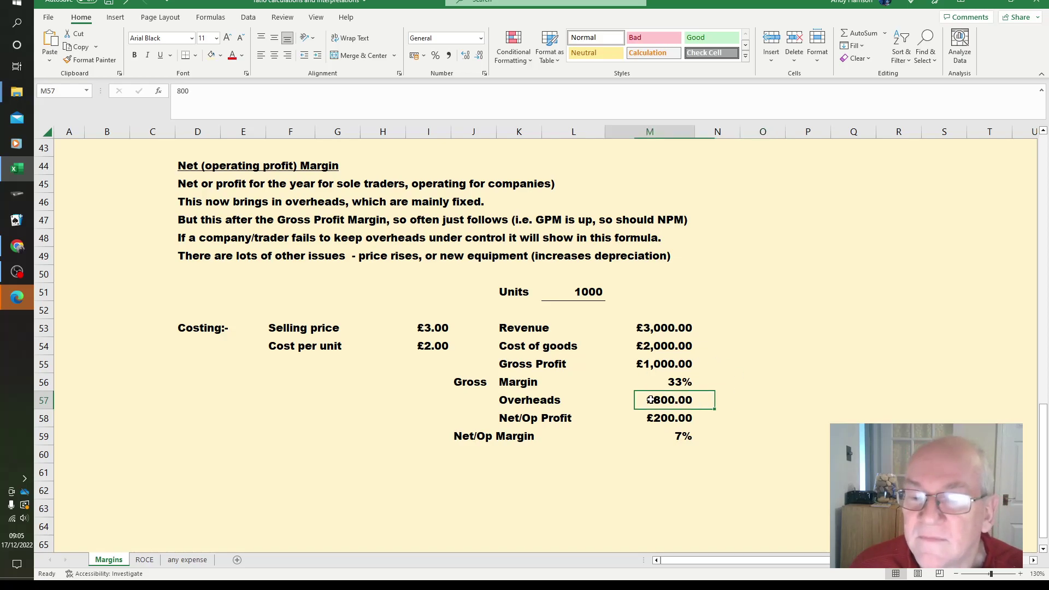
pyautogui.write('1000')
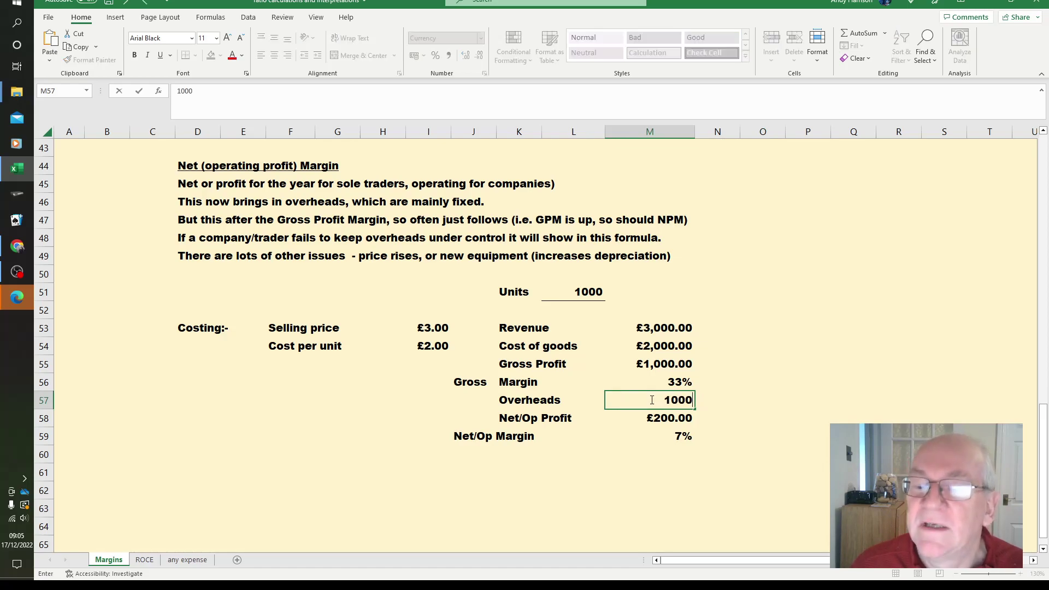
pyautogui.click(746, 394)
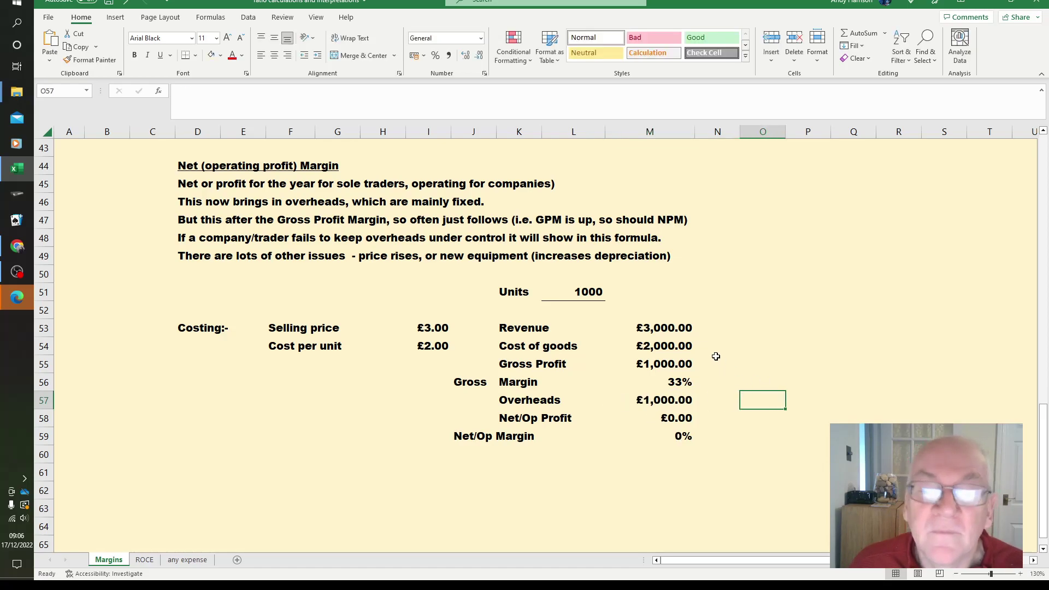
pyautogui.click(585, 288)
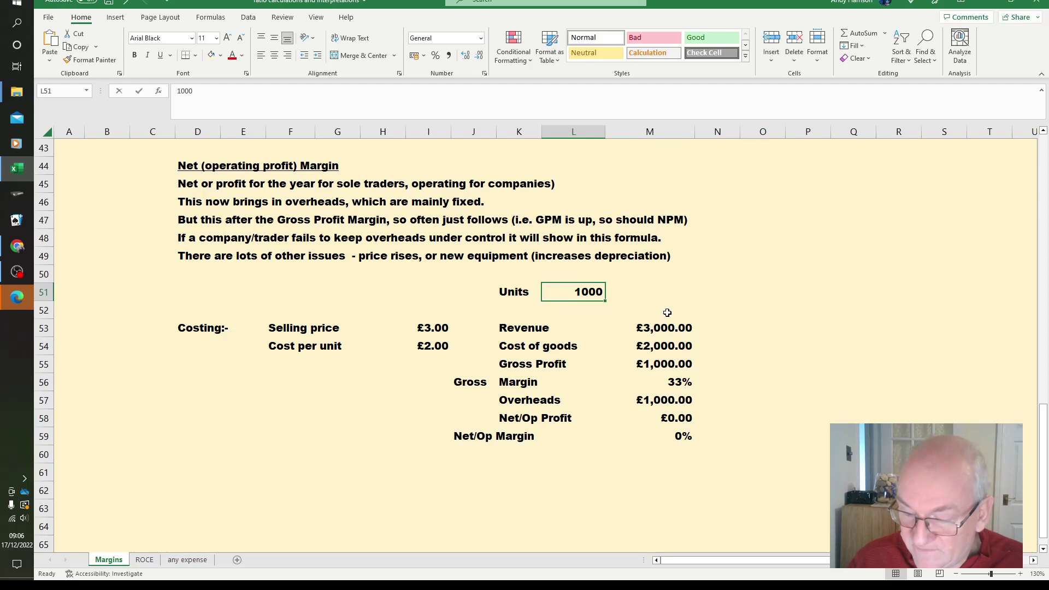
pyautogui.write('1200')
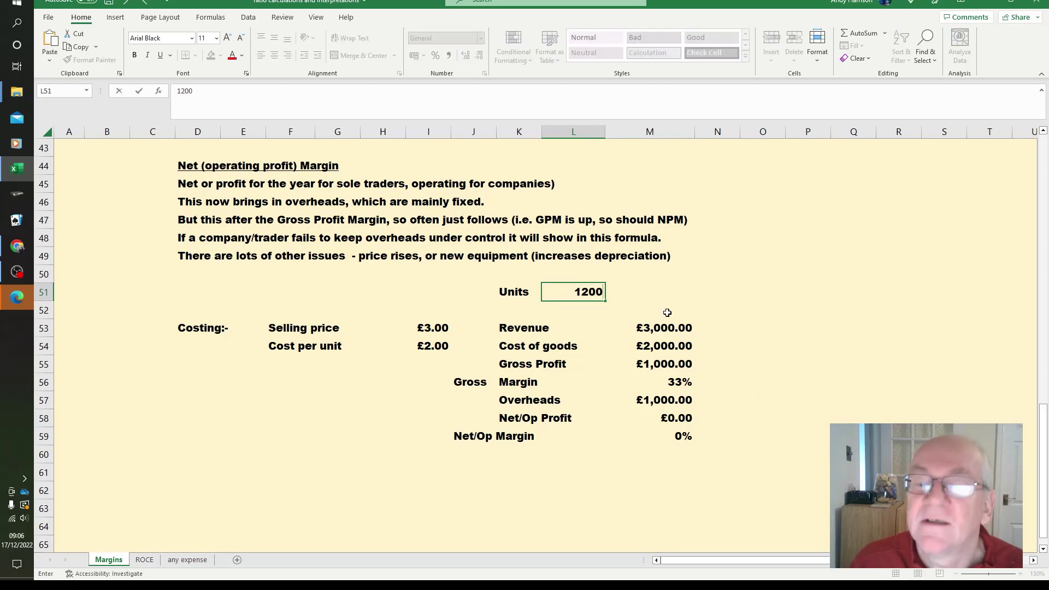
pyautogui.press('Tab')
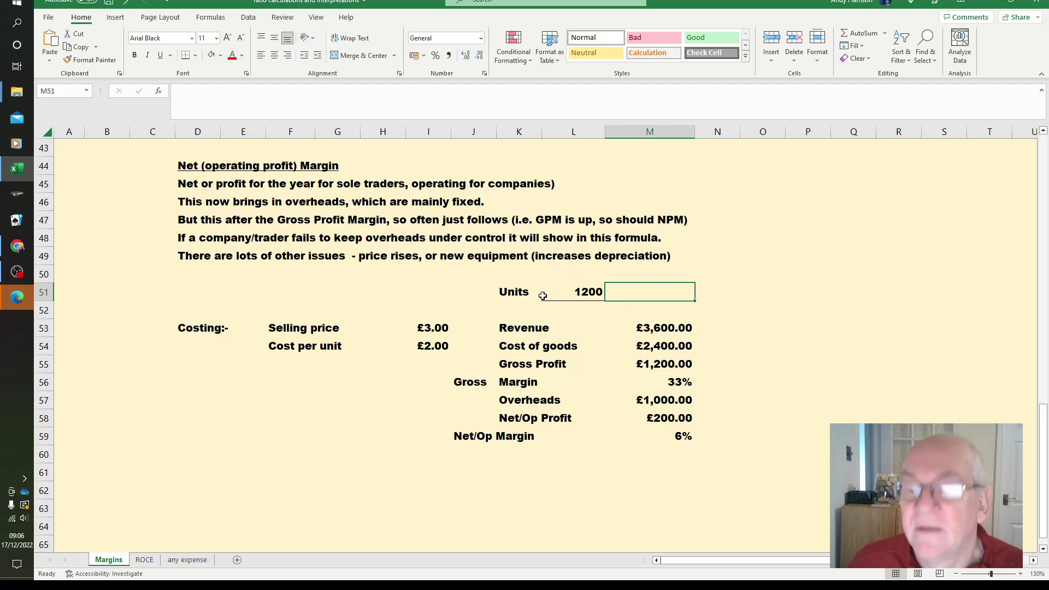
pyautogui.click(583, 295)
pyautogui.write('2000')
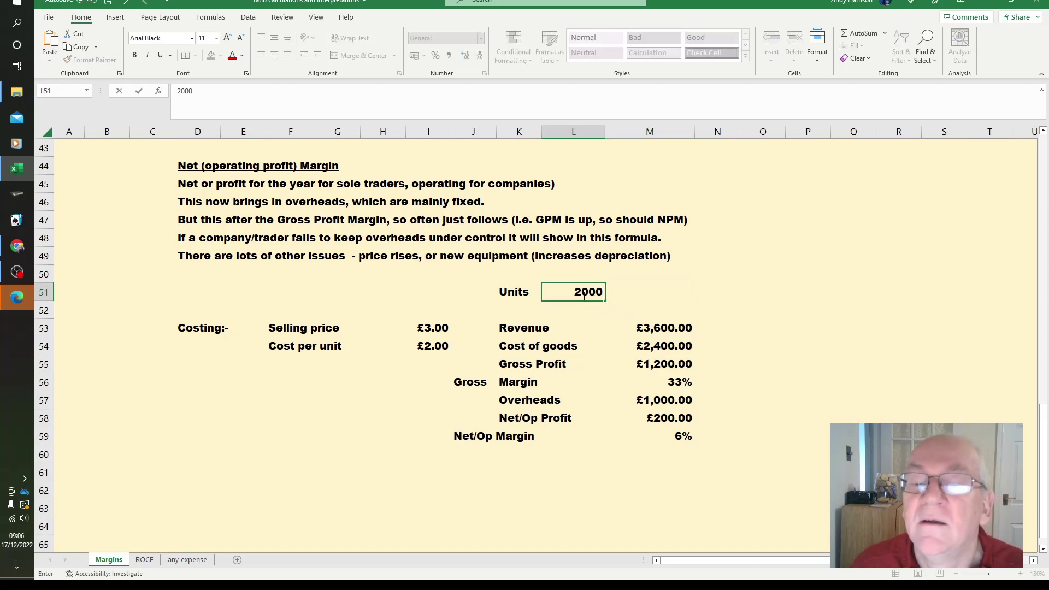
pyautogui.click(751, 325)
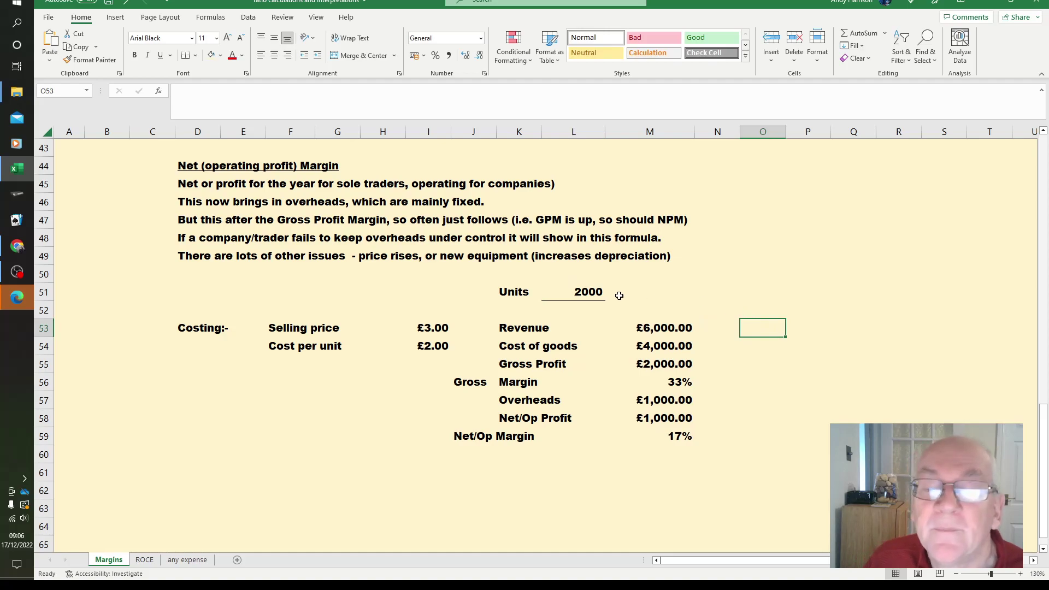
pyautogui.click(588, 295)
pyautogui.write('1000')
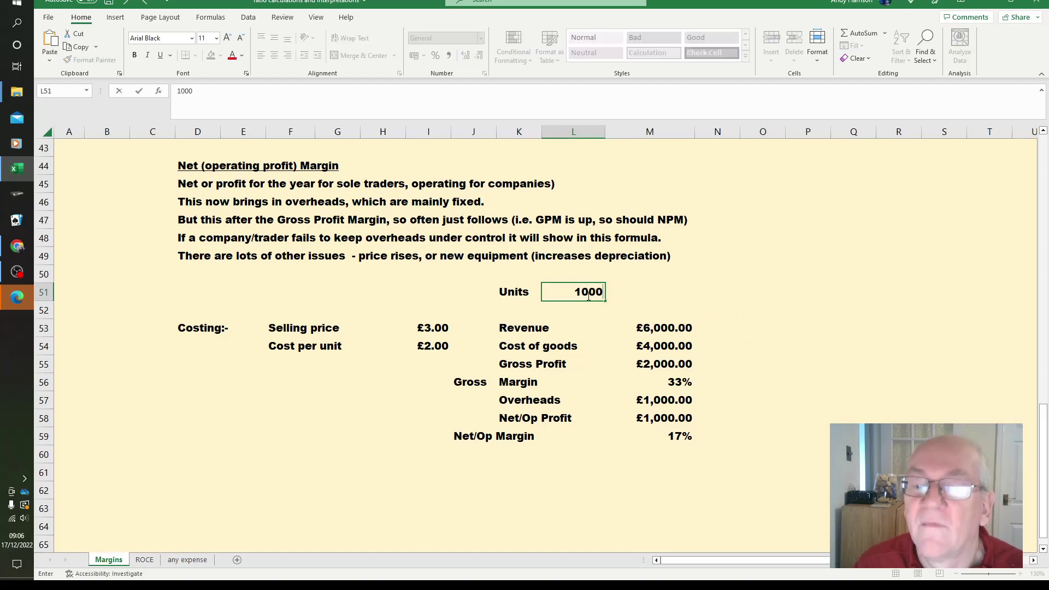
pyautogui.click(733, 311)
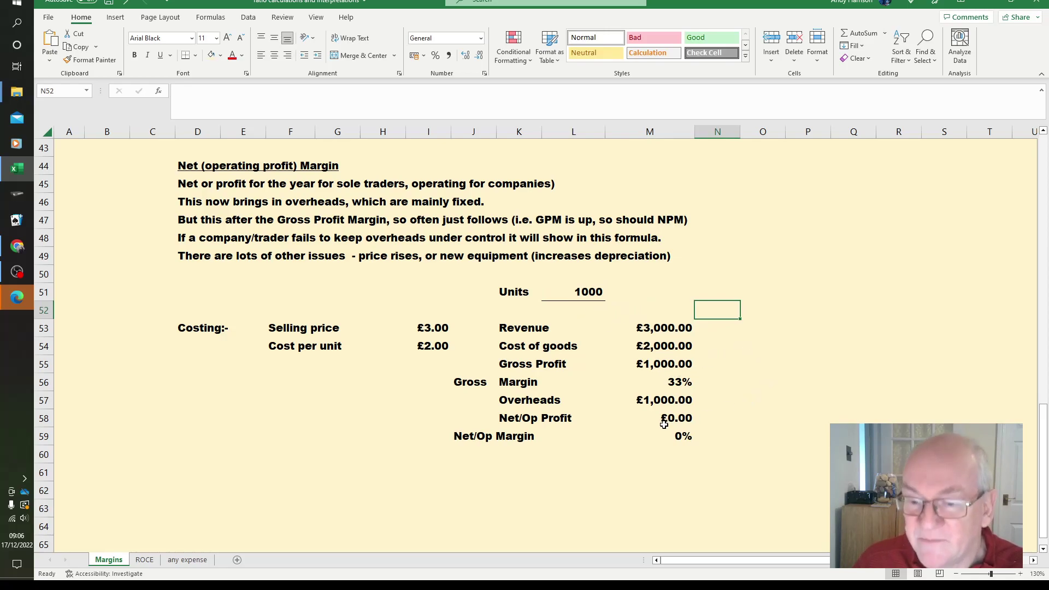
# Cut the selling price in I53 to £2.70
pyautogui.click(440, 330)
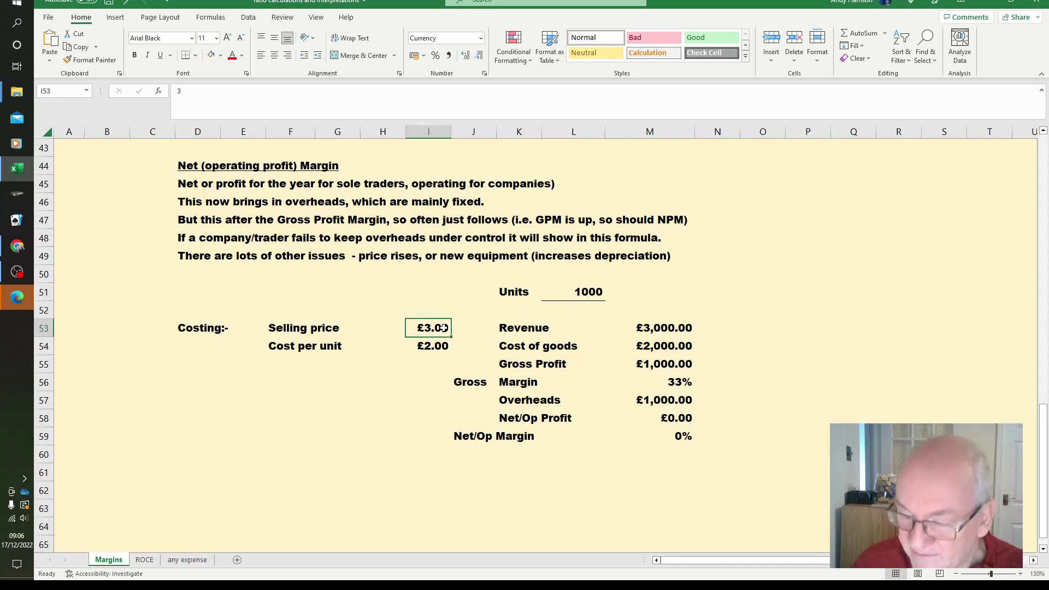
pyautogui.write('2.7')
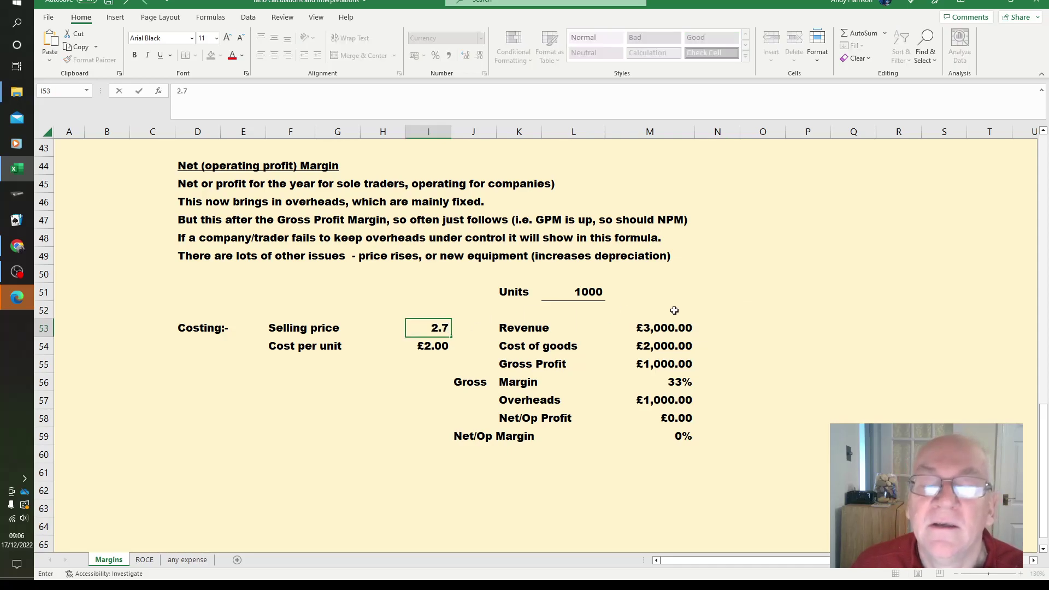
pyautogui.click(751, 329)
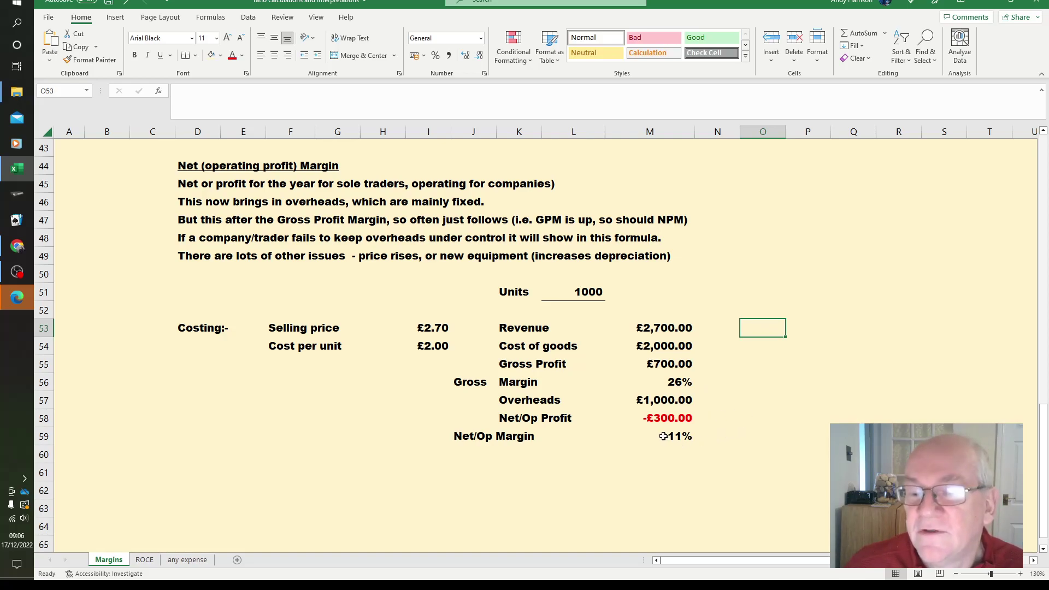
# Try 1100 units in L51, then settle on 1500, giving £50 net profit and 1% margin
pyautogui.click(581, 291)
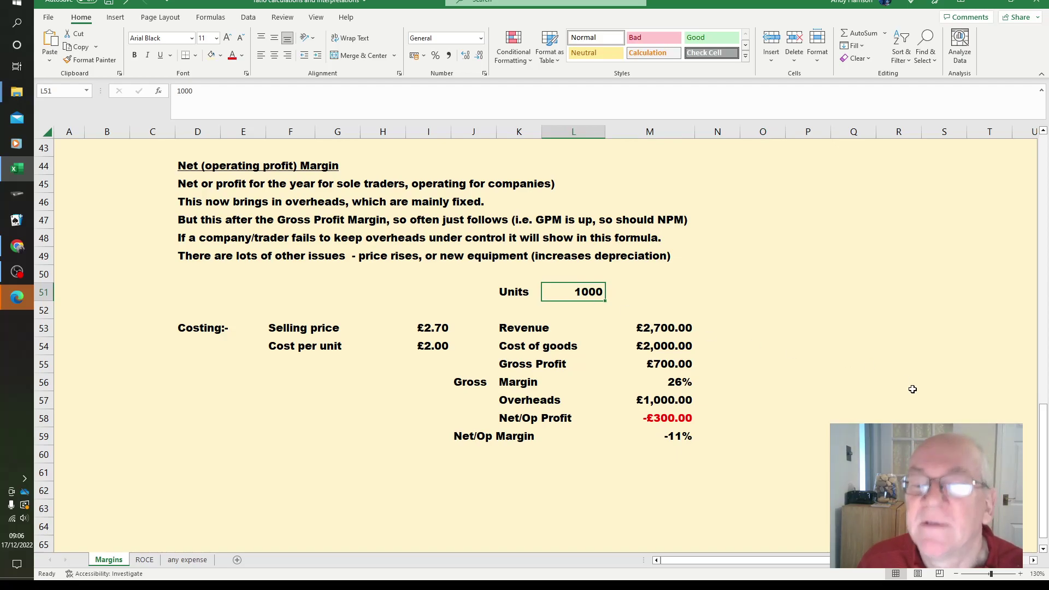
pyautogui.write('1100')
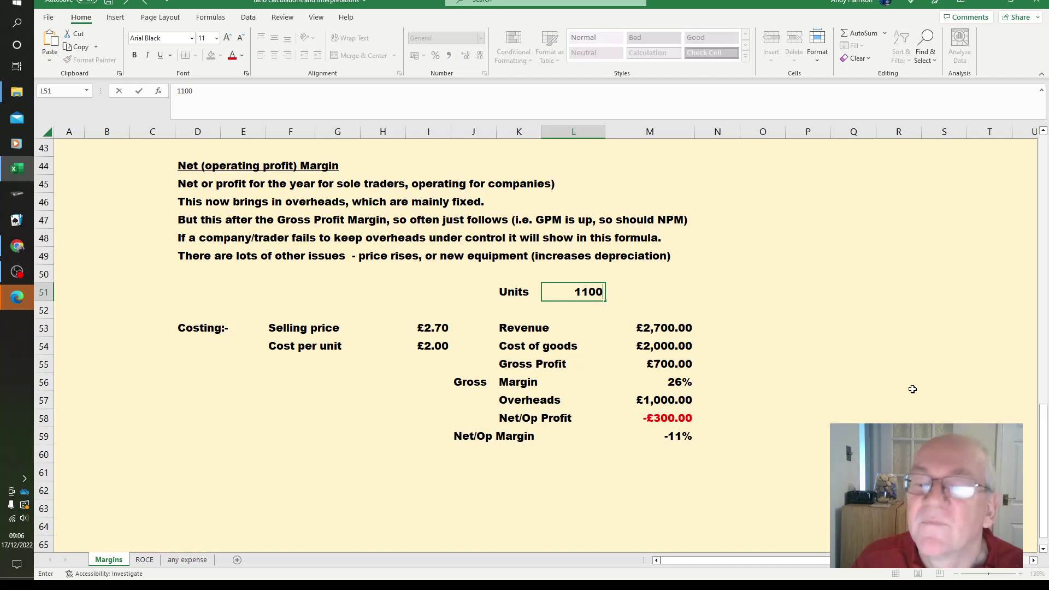
pyautogui.press('Tab')
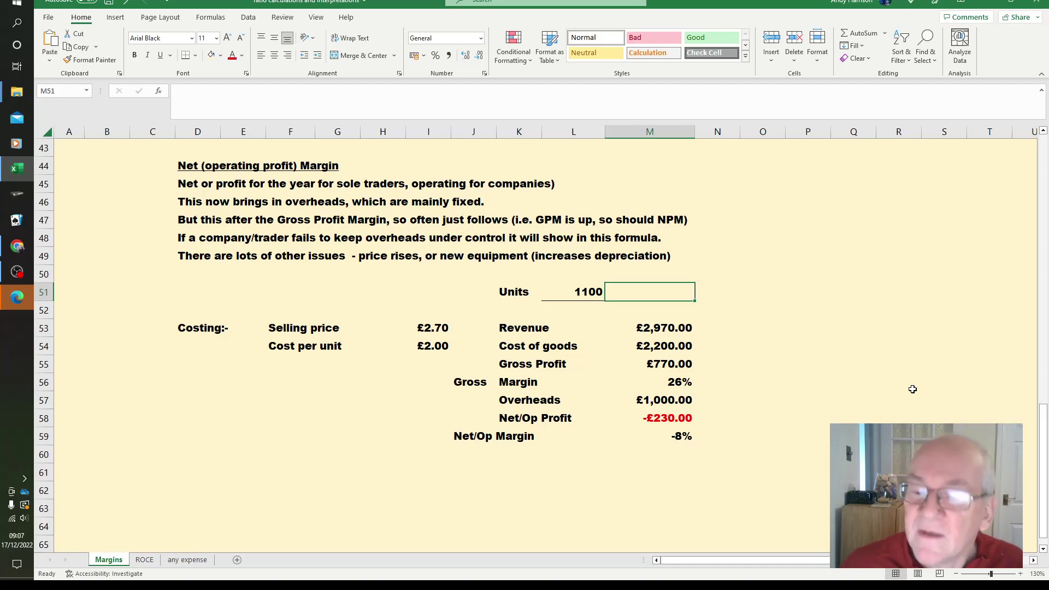
pyautogui.press('Left')
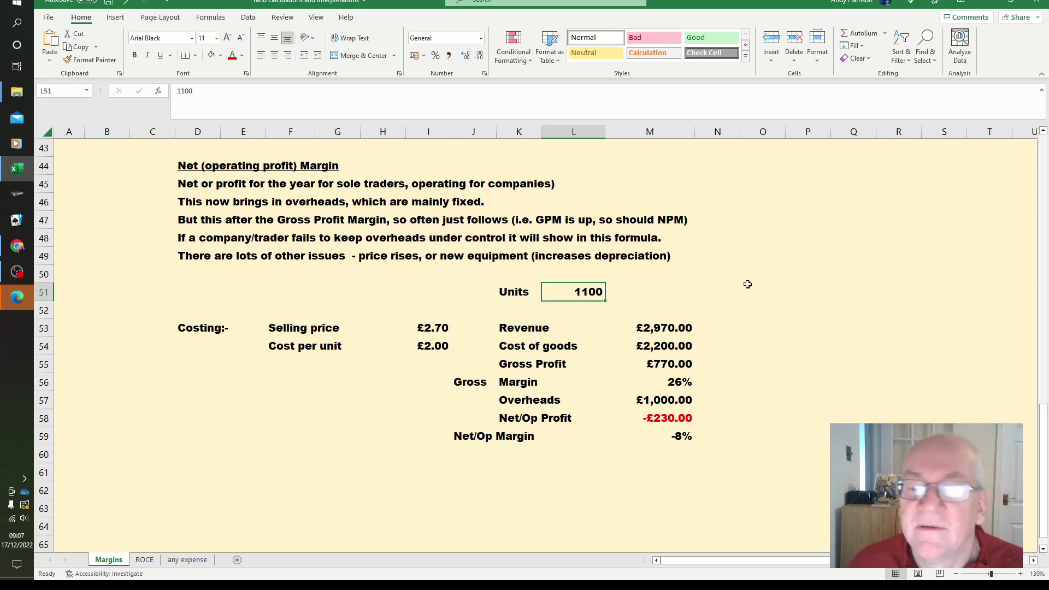
pyautogui.write('1500')
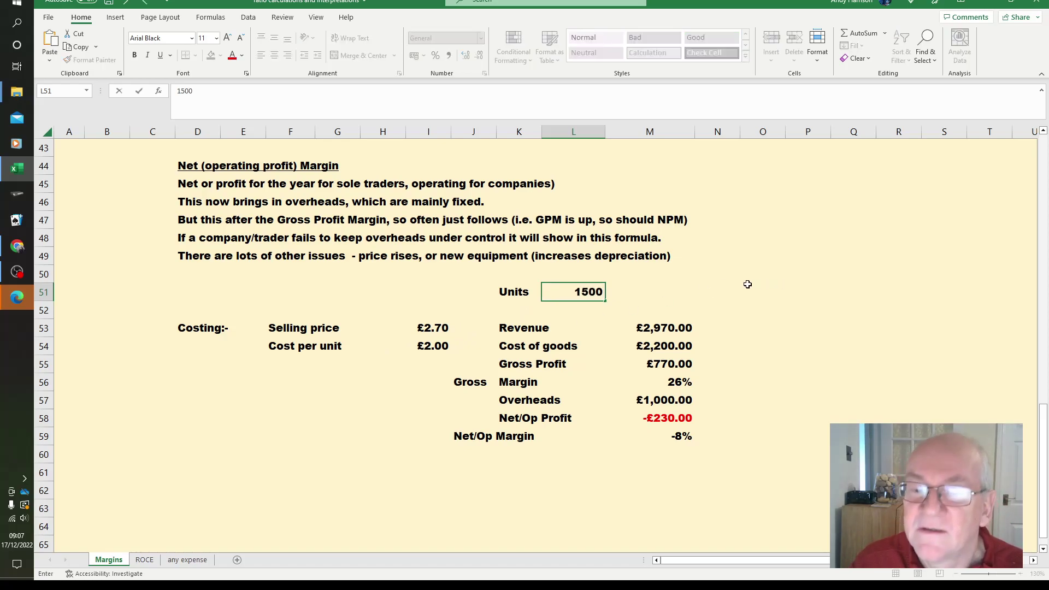
pyautogui.press('Tab')
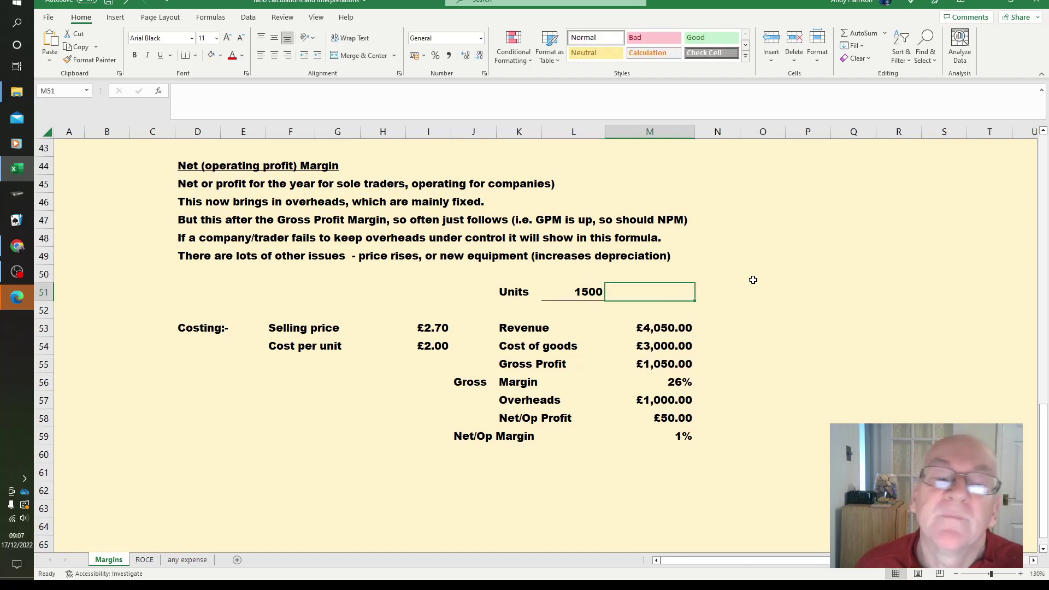
# Look back over the margin examples, then move to the ROCE sheet with its formulas and notes
pyautogui.scroll(1, 726, 274)
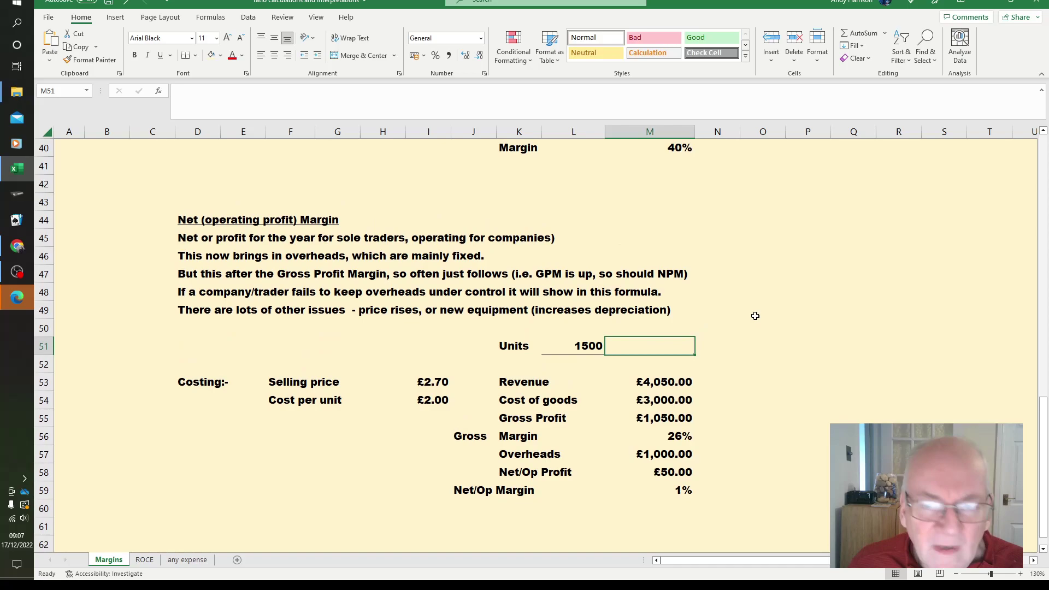
pyautogui.scroll(1, 756, 317)
pyautogui.scroll(4, 852, 317)
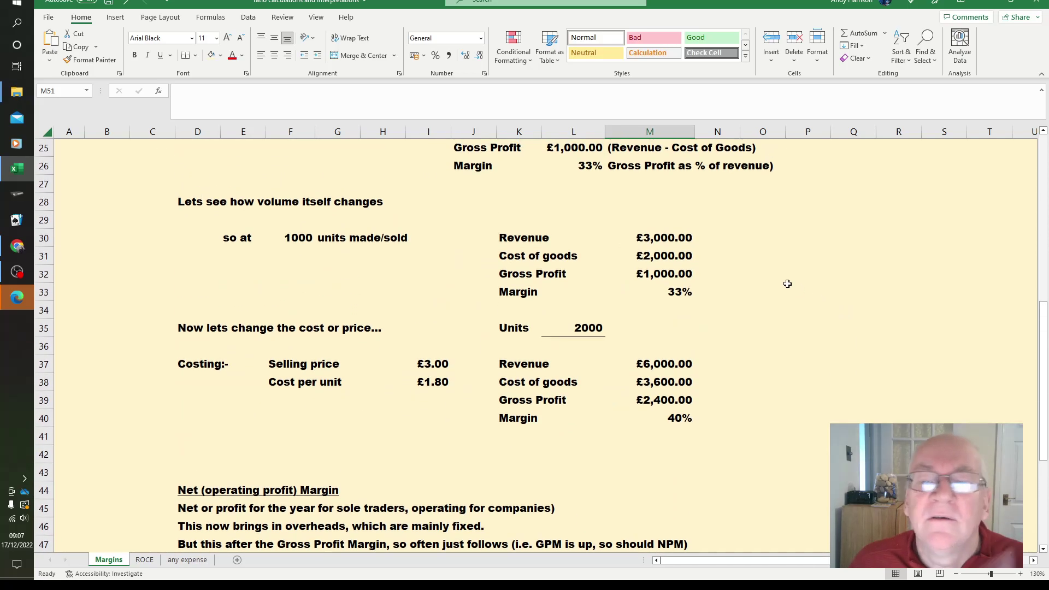
pyautogui.scroll(-3, 761, 282)
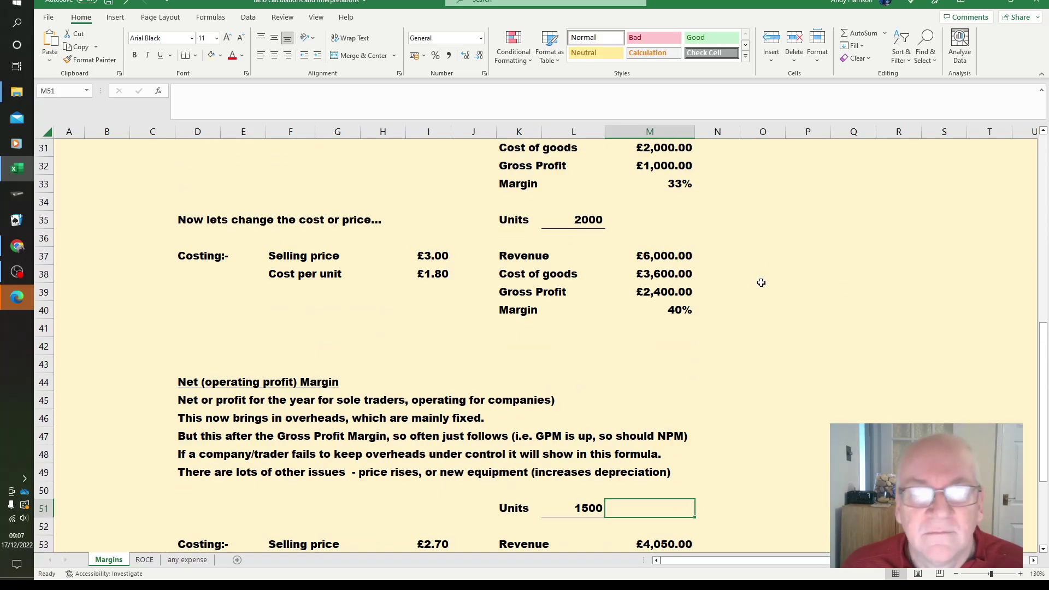
pyautogui.scroll(-3, 761, 282)
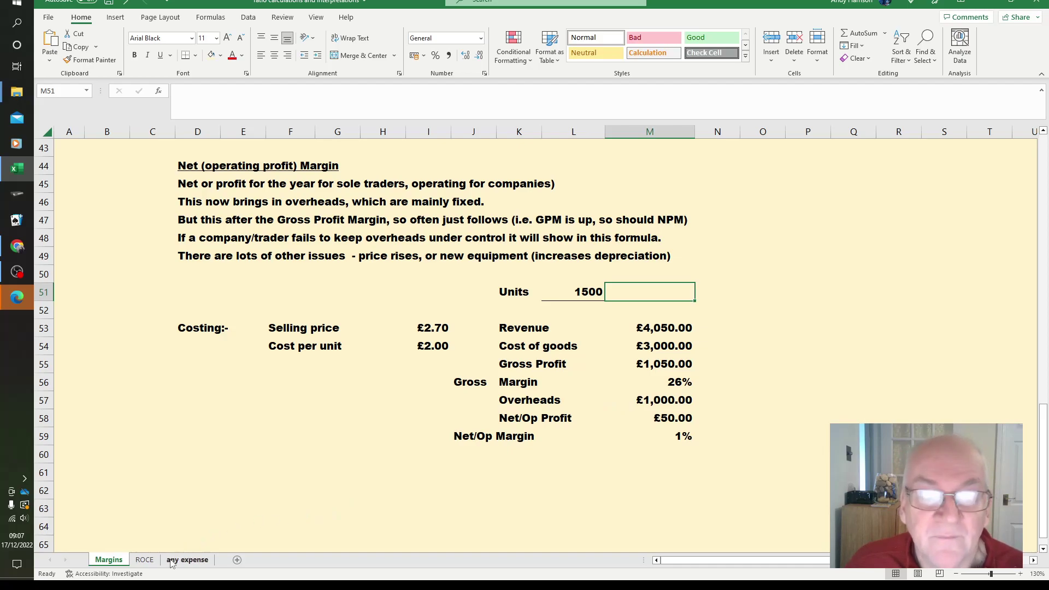
pyautogui.click(148, 563)
pyautogui.click(825, 307)
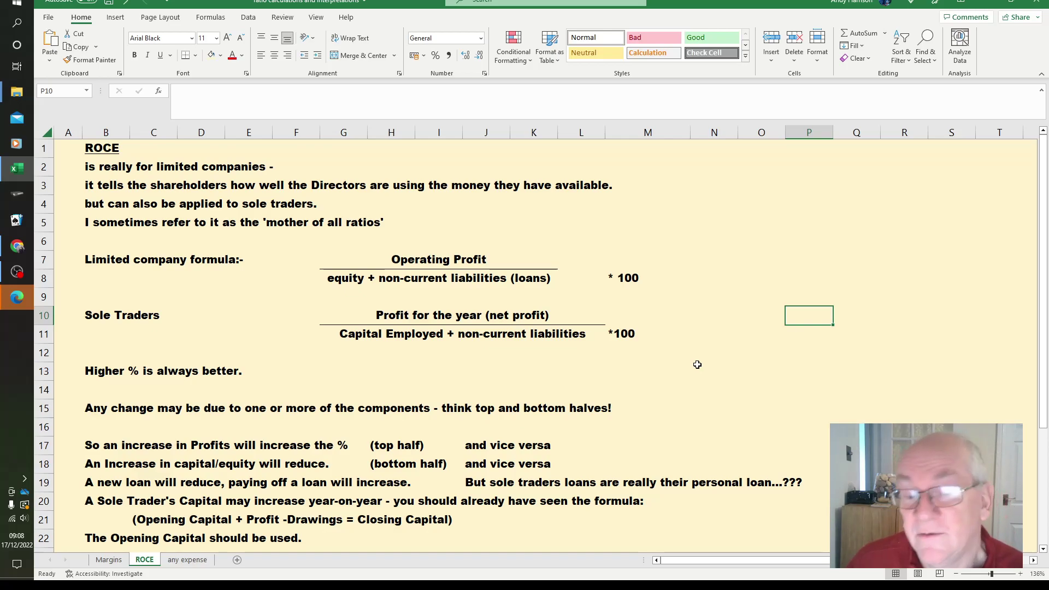
# Scroll to the ROCE example: 5000 operating profit over 7000 capital employed, giving 71%
pyautogui.scroll(-1, 671, 281)
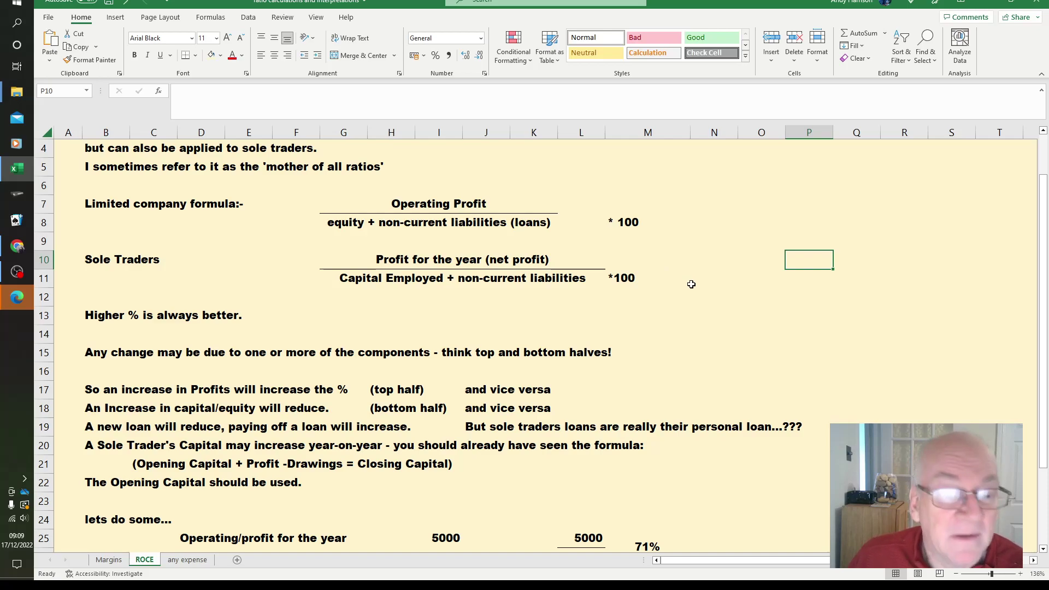
pyautogui.scroll(-2, 691, 284)
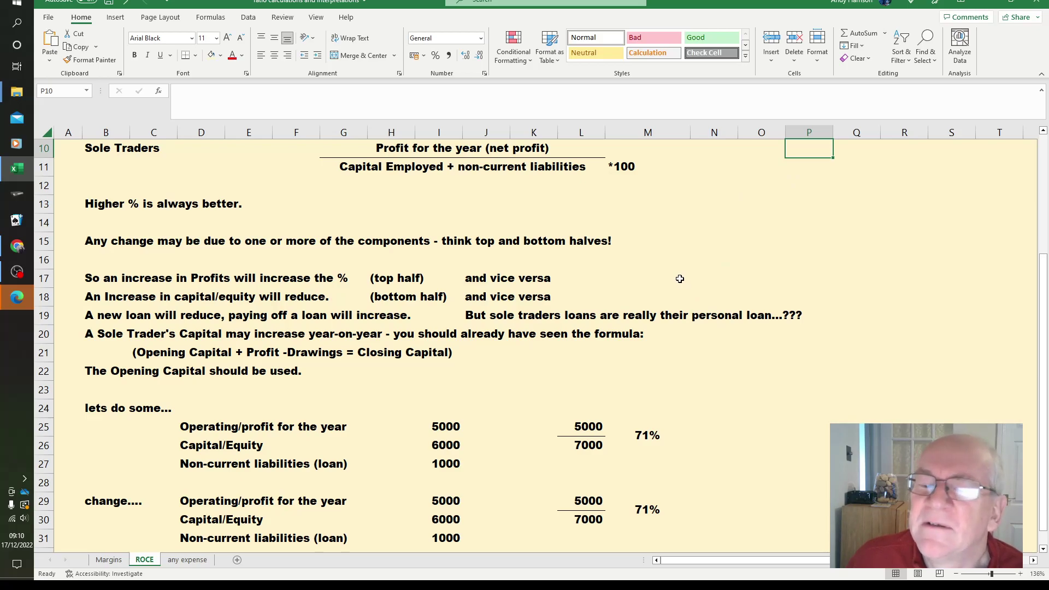
pyautogui.click(677, 340)
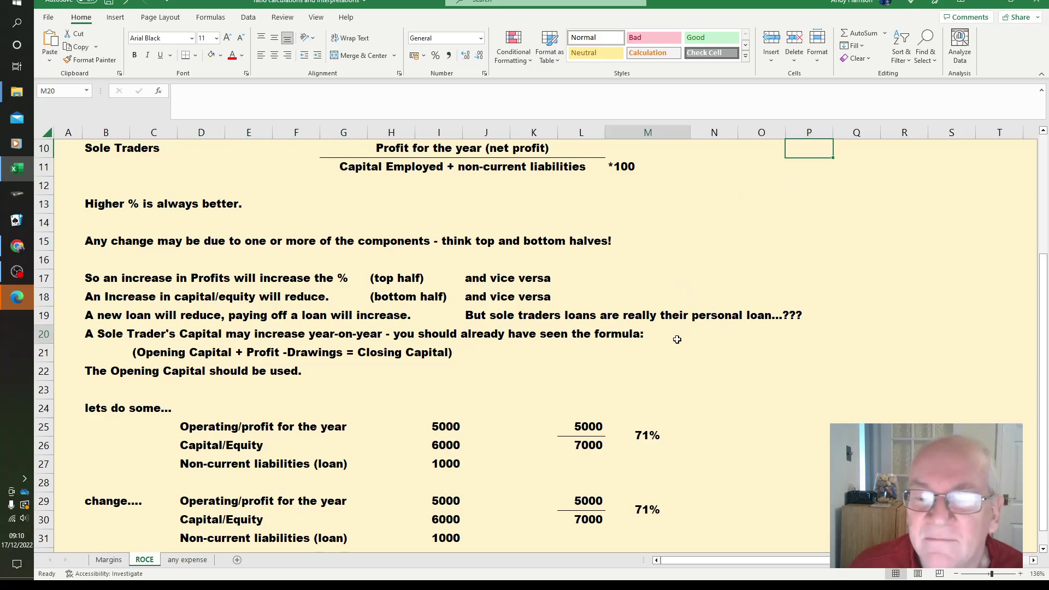
pyautogui.click(575, 341)
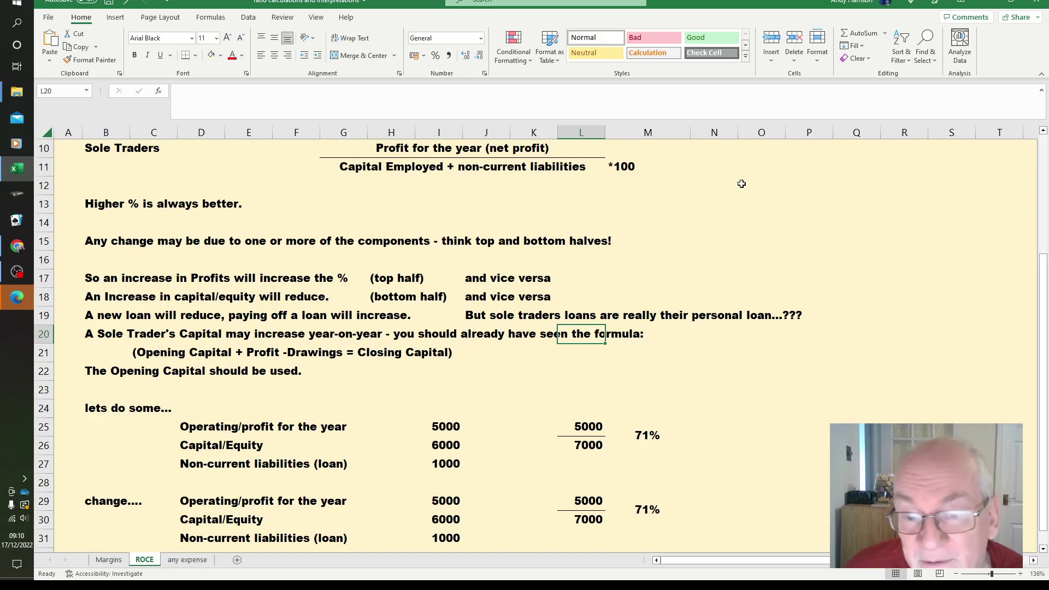
# Set the second ROCE example's profit to 6000 and its capital in I30 to 6500
pyautogui.scroll(-3, 785, 283)
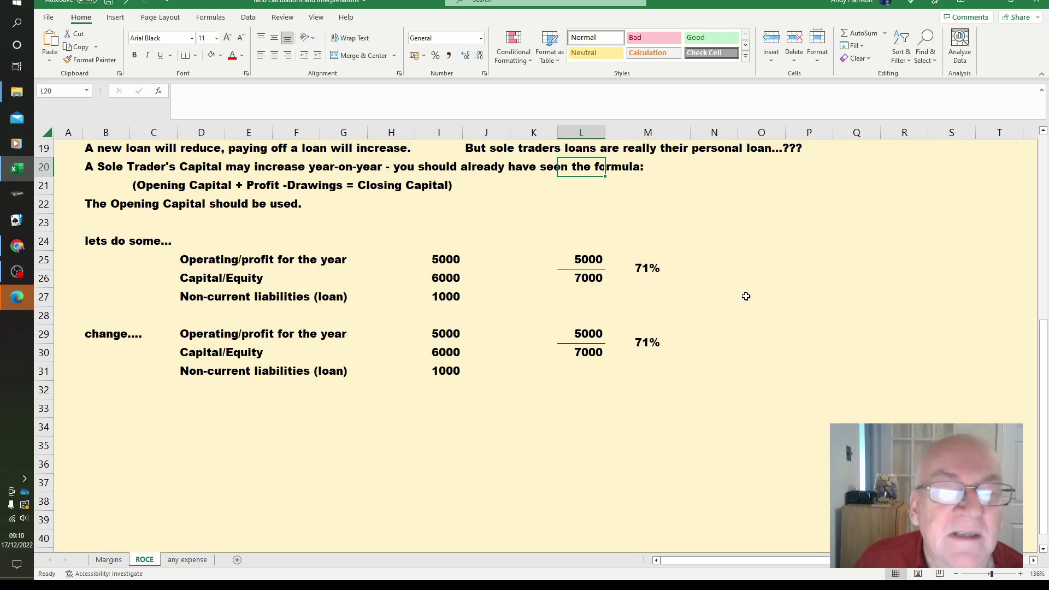
pyautogui.click(449, 334)
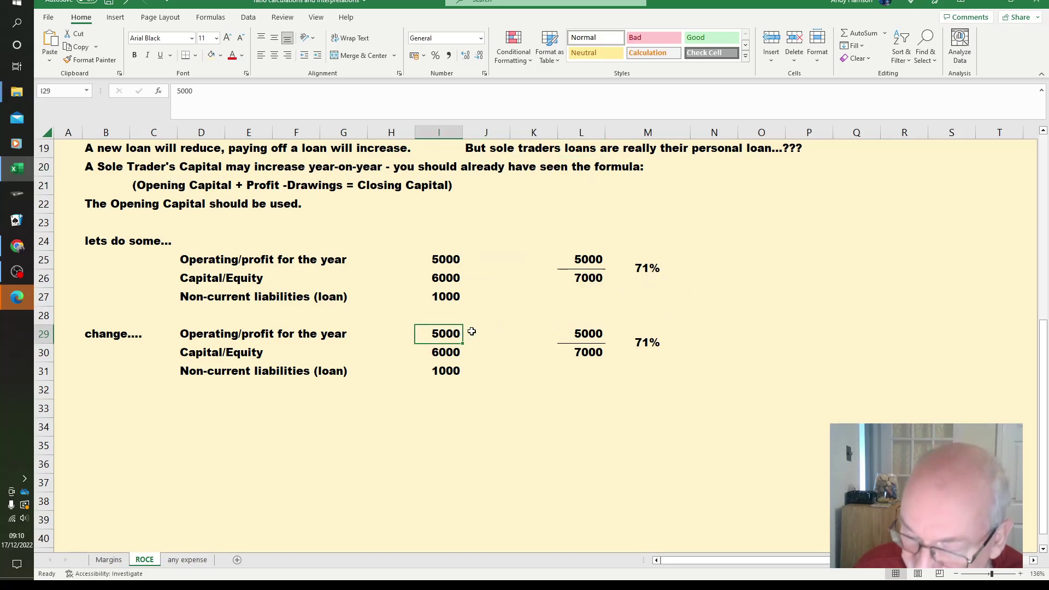
pyautogui.write('6000')
pyautogui.click(471, 332)
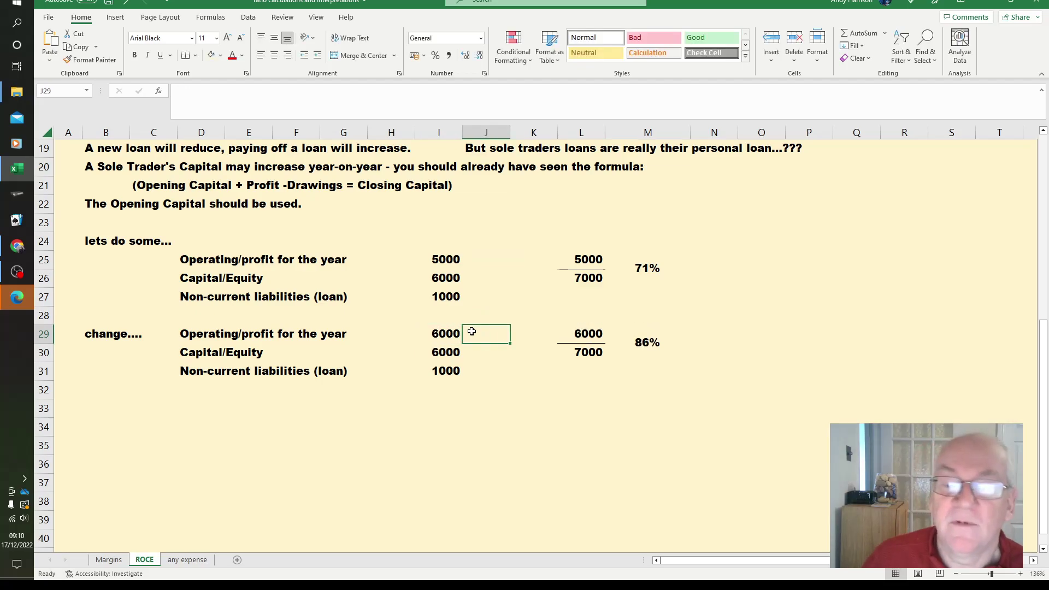
pyautogui.click(434, 351)
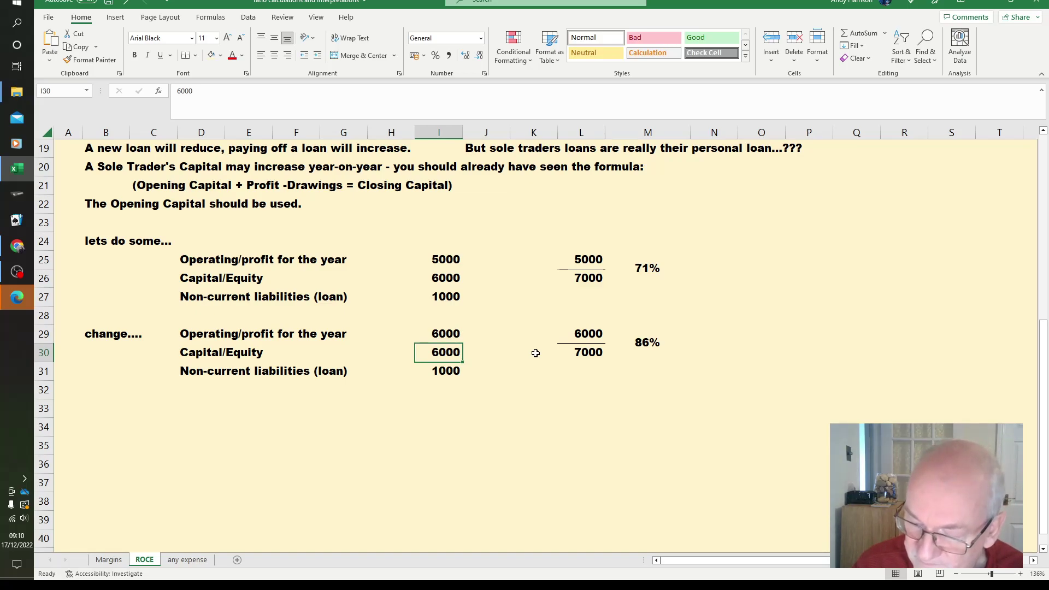
pyautogui.write('6500')
pyautogui.press('Tab')
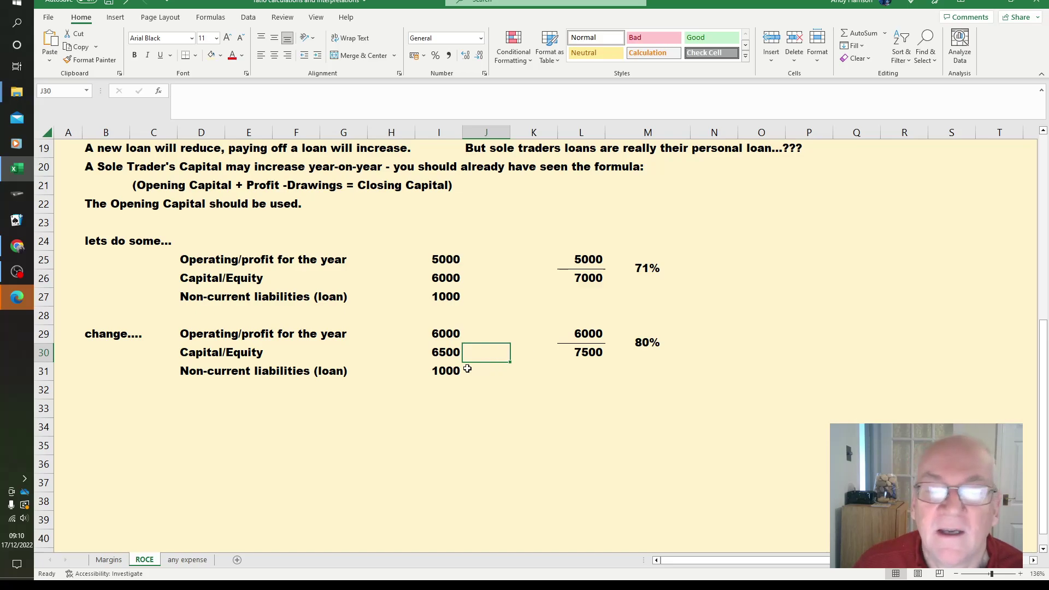
# Try a zero loan in I31, then set it to 2500, giving 67% ROCE versus 71%
pyautogui.click(446, 373)
pyautogui.write('0')
pyautogui.click(529, 408)
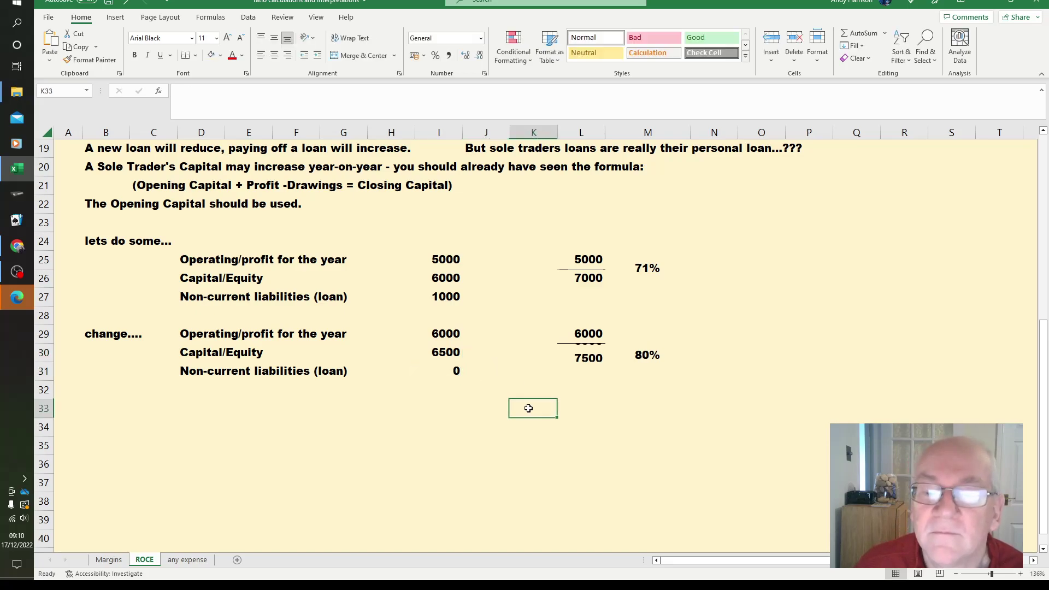
pyautogui.click(433, 378)
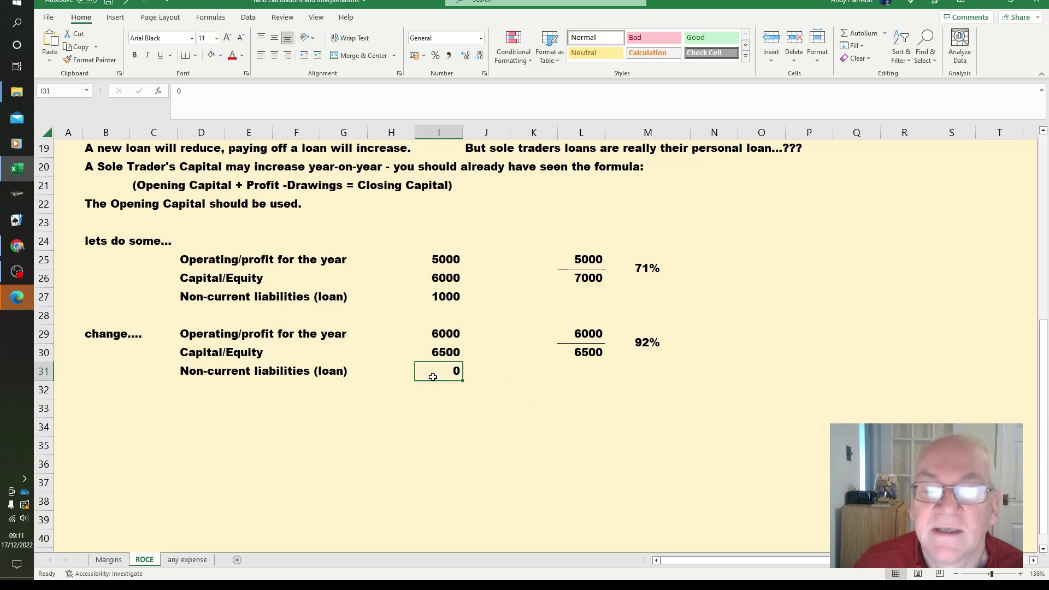
pyautogui.write('2500')
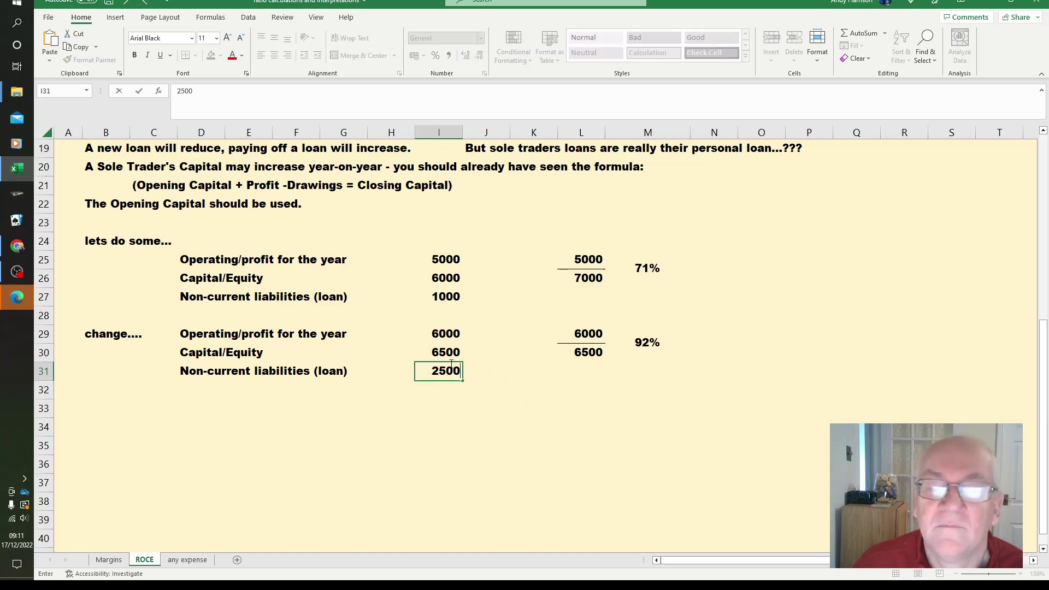
pyautogui.click(526, 441)
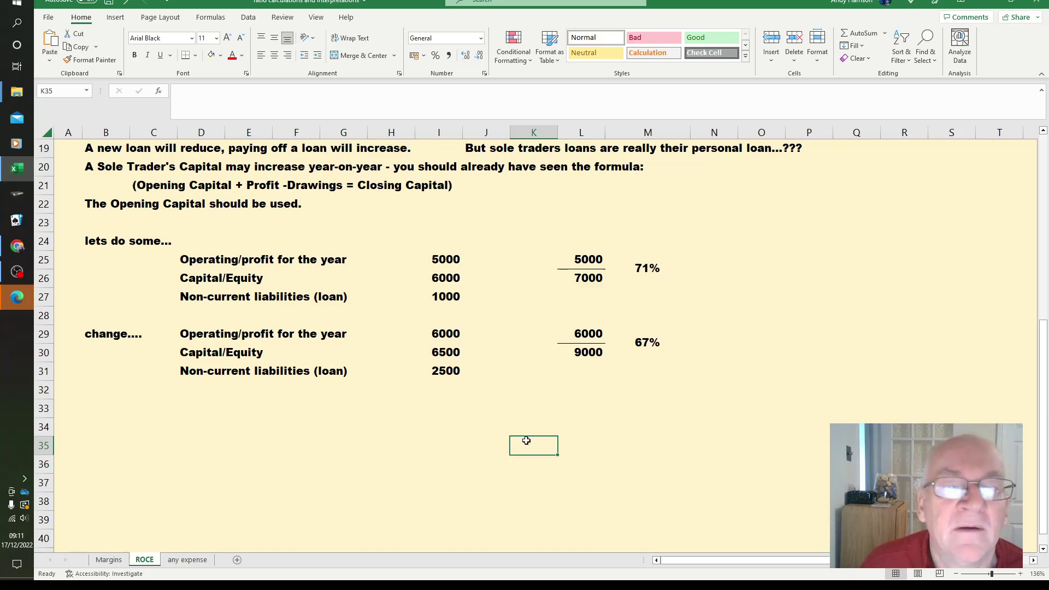
pyautogui.scroll(2, 728, 381)
pyautogui.scroll(1, 727, 380)
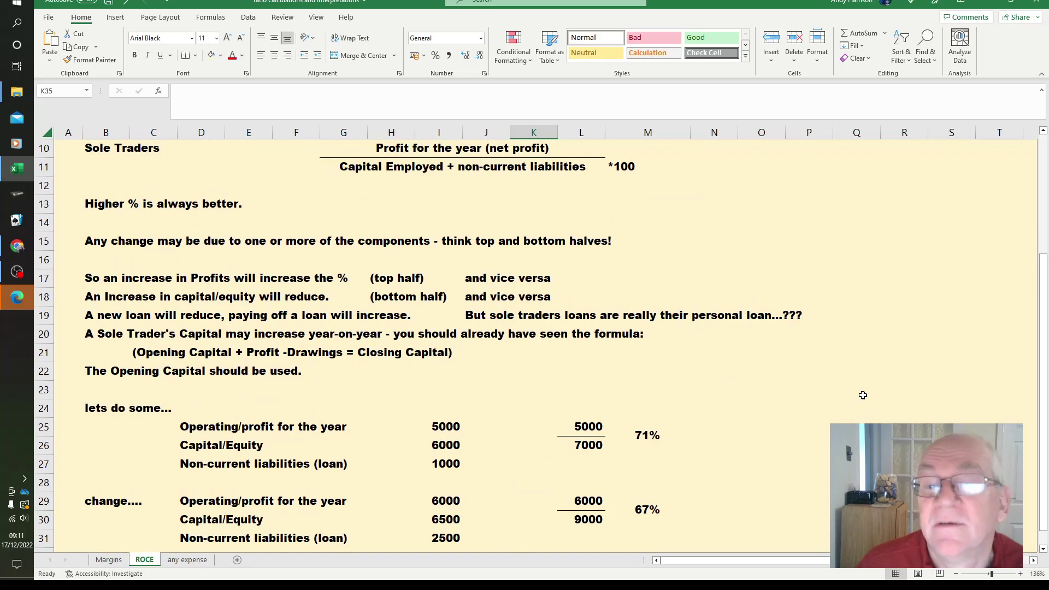
# Go to the any expense sheet and scroll to the 10,000 revenue, 5000 expenses example
pyautogui.click(187, 560)
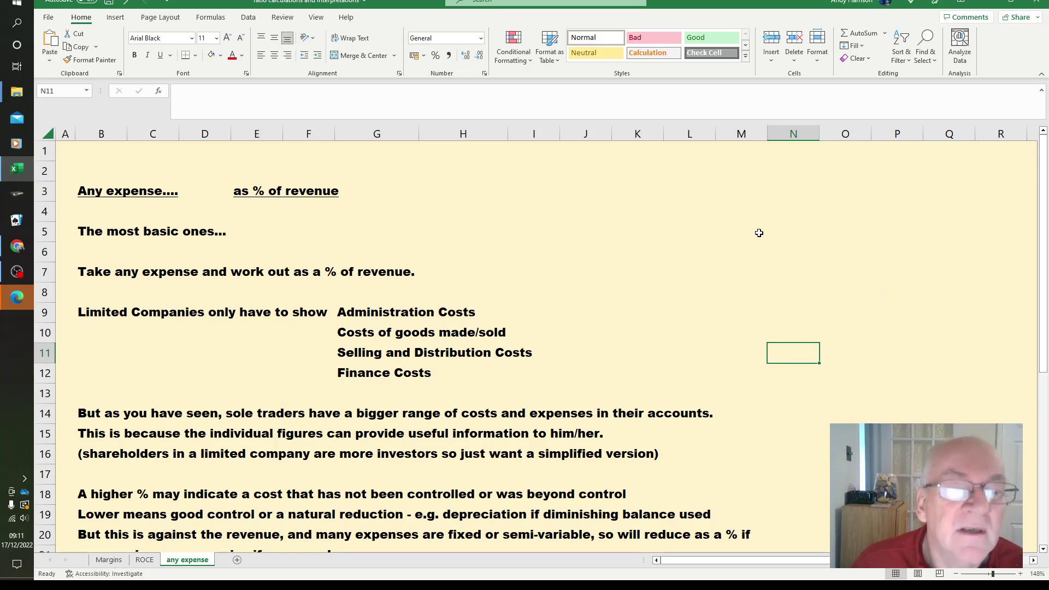
pyautogui.scroll(-1, 732, 228)
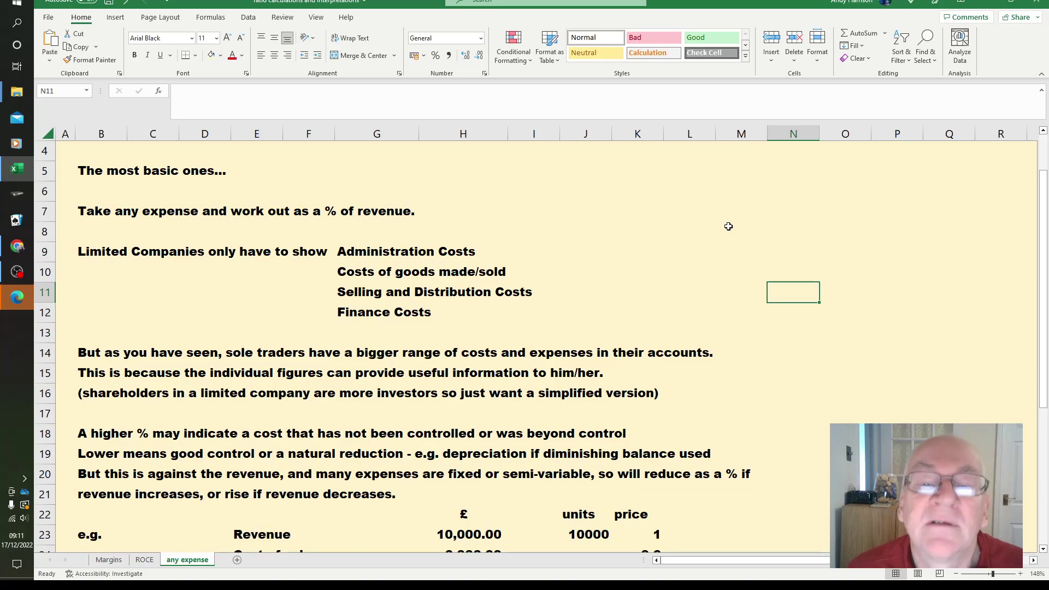
pyautogui.scroll(-1, 715, 216)
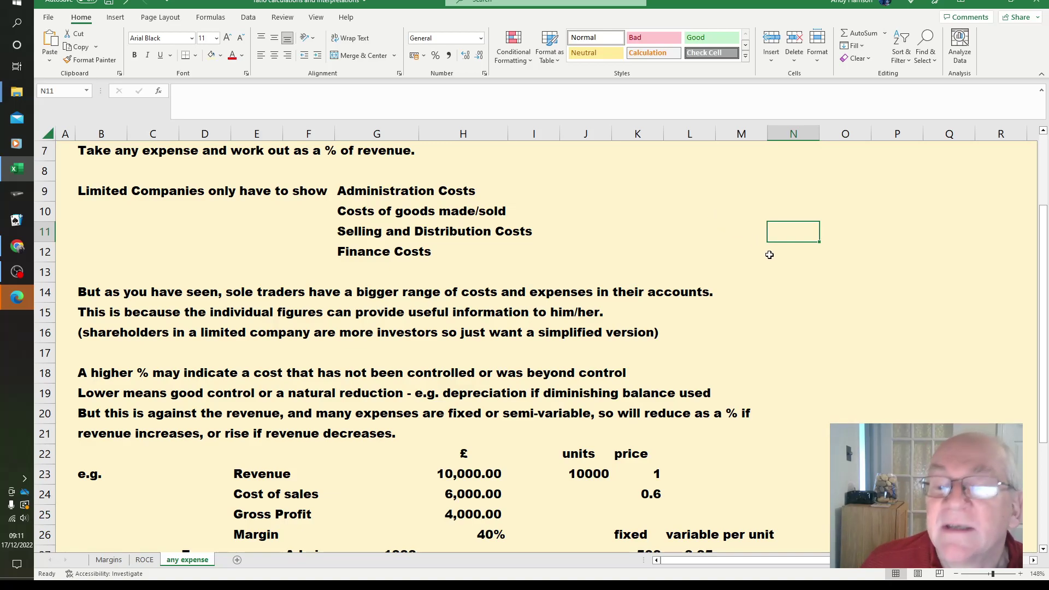
pyautogui.scroll(-1, 774, 302)
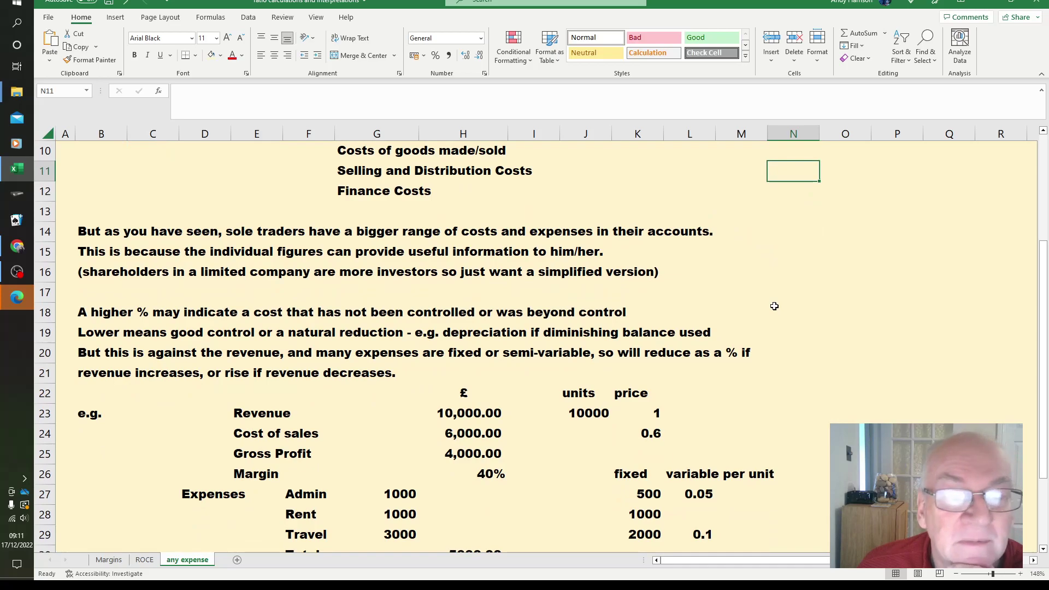
pyautogui.scroll(-1, 796, 301)
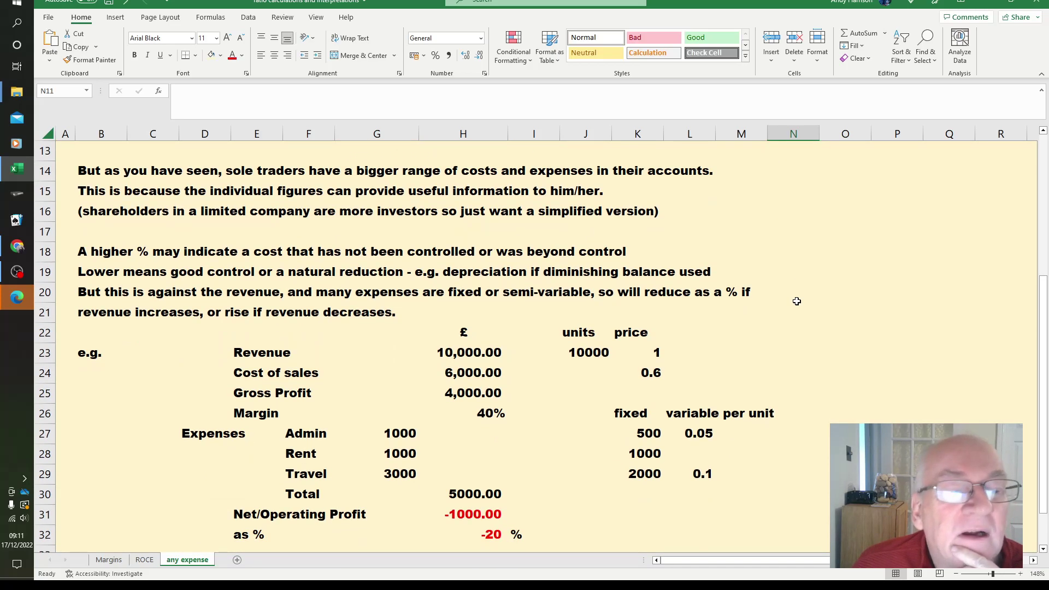
pyautogui.scroll(-1, 797, 301)
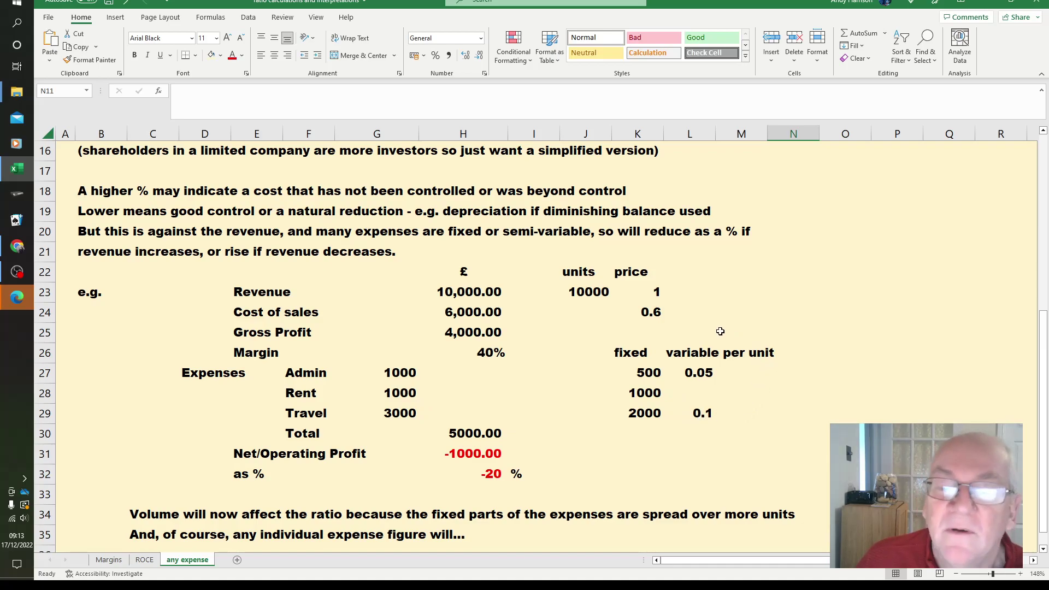
# Try 120000 and 12000 units sold in J23, settling on 15000 (15,000 revenue, 4% profit)
pyautogui.click(592, 292)
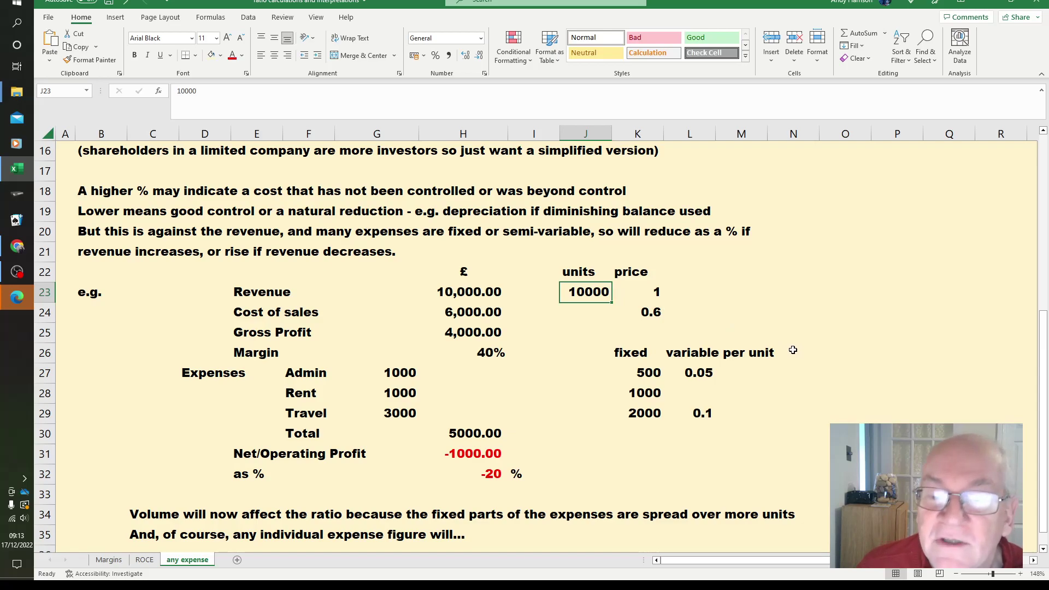
pyautogui.write('120000')
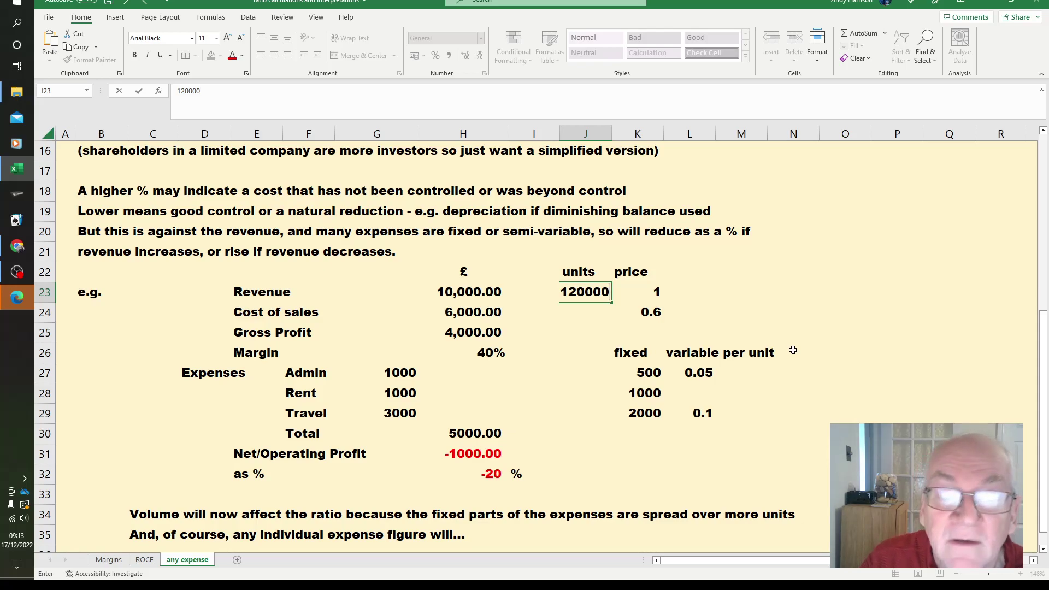
pyautogui.press('Return')
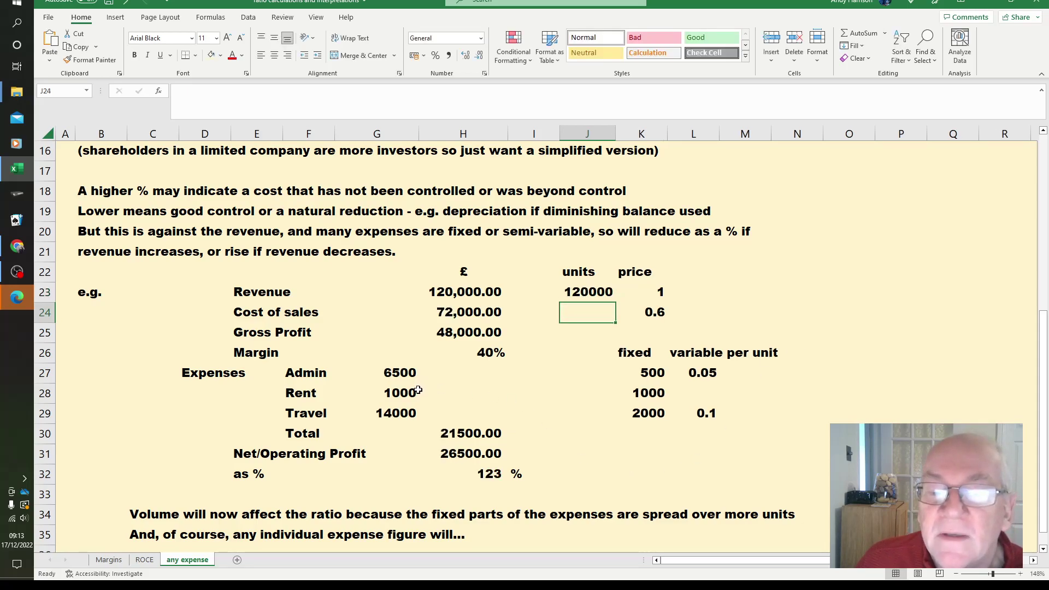
pyautogui.click(589, 293)
pyautogui.write('12000')
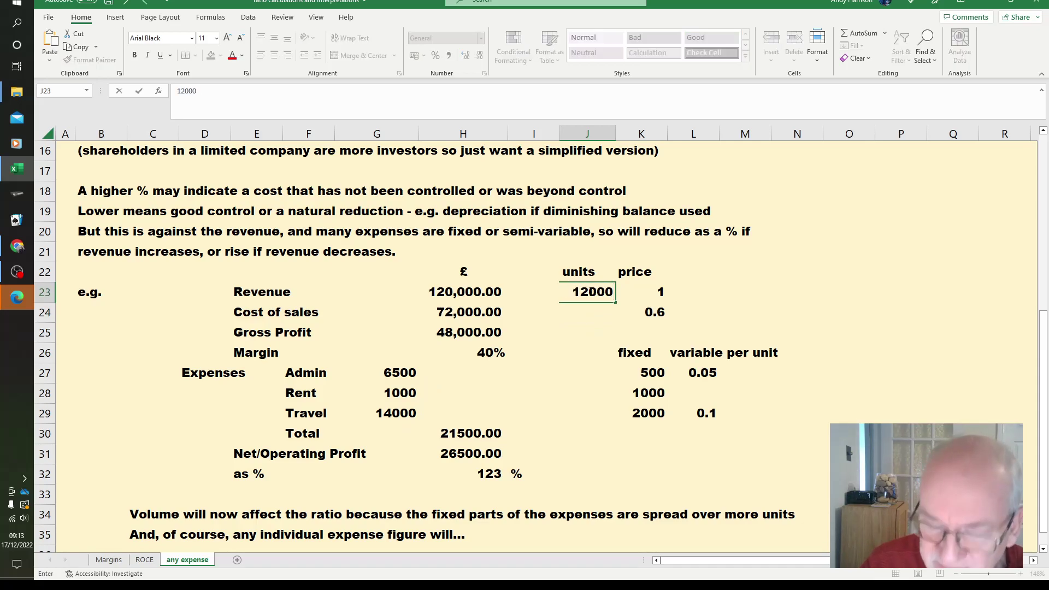
pyautogui.press('Return')
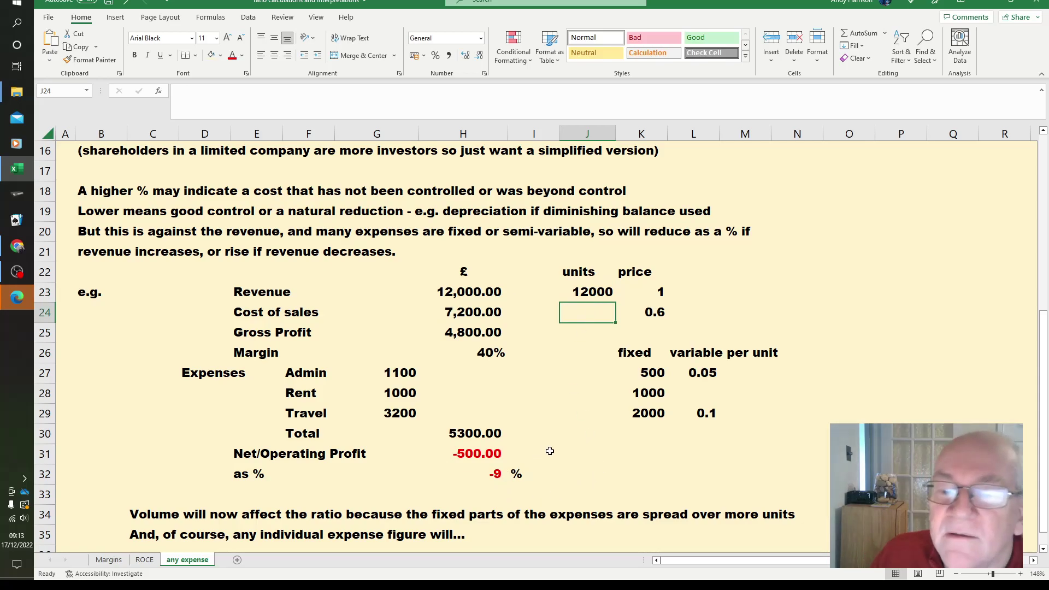
pyautogui.click(589, 292)
pyautogui.write('15000')
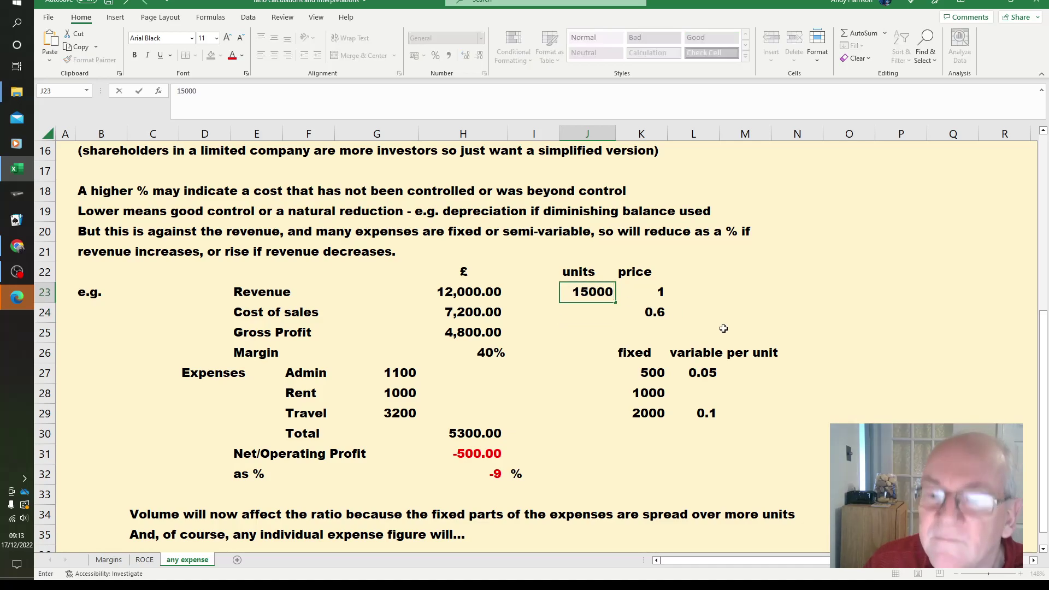
pyautogui.press('Return')
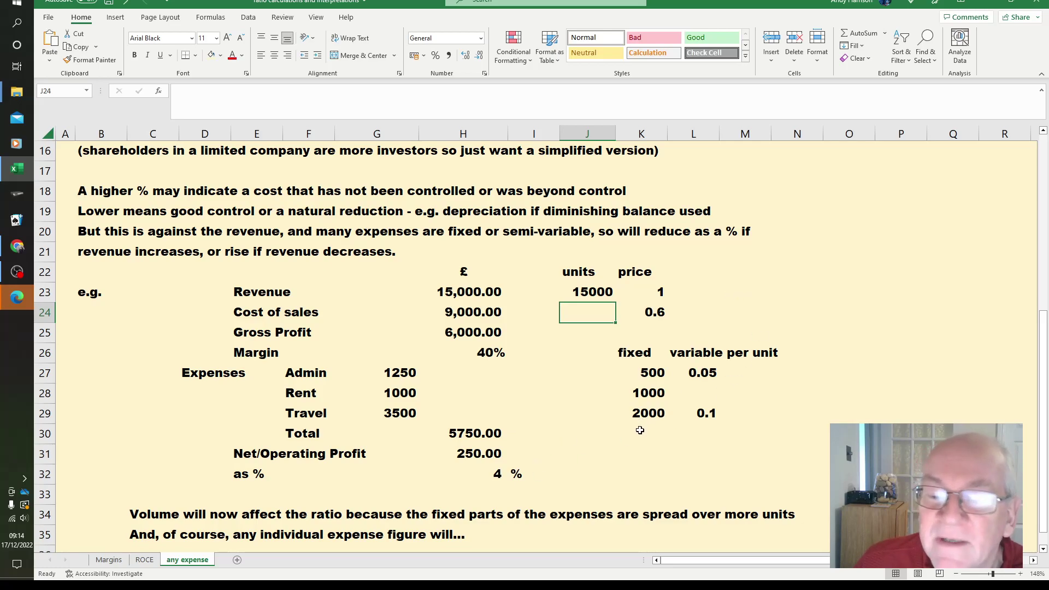
# Raise fixed rent in K28 to 1200 and lower fixed travel in K29 to 500
pyautogui.click(653, 390)
pyautogui.write('1200')
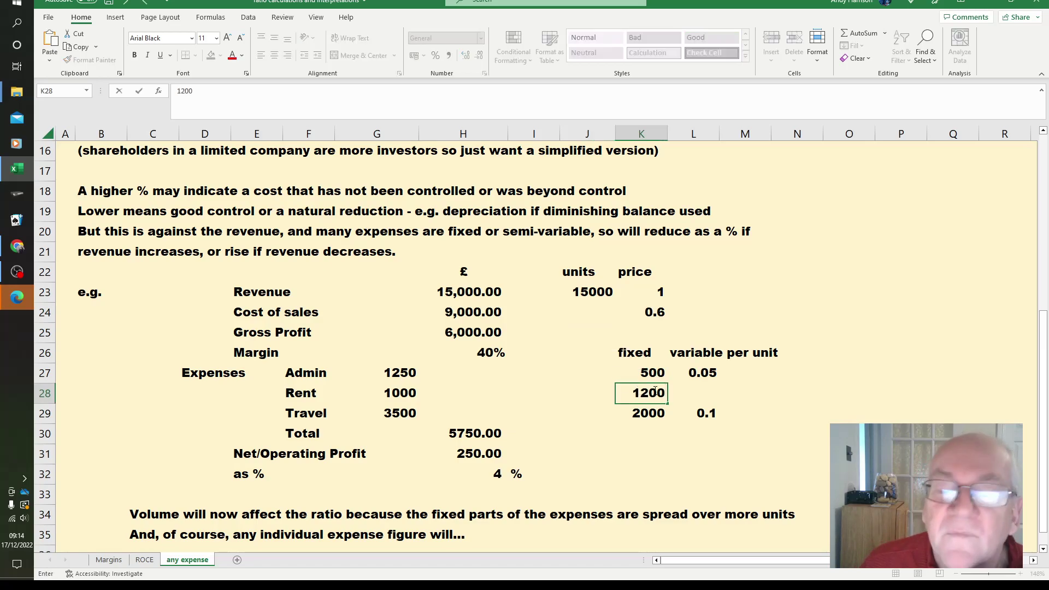
pyautogui.click(528, 355)
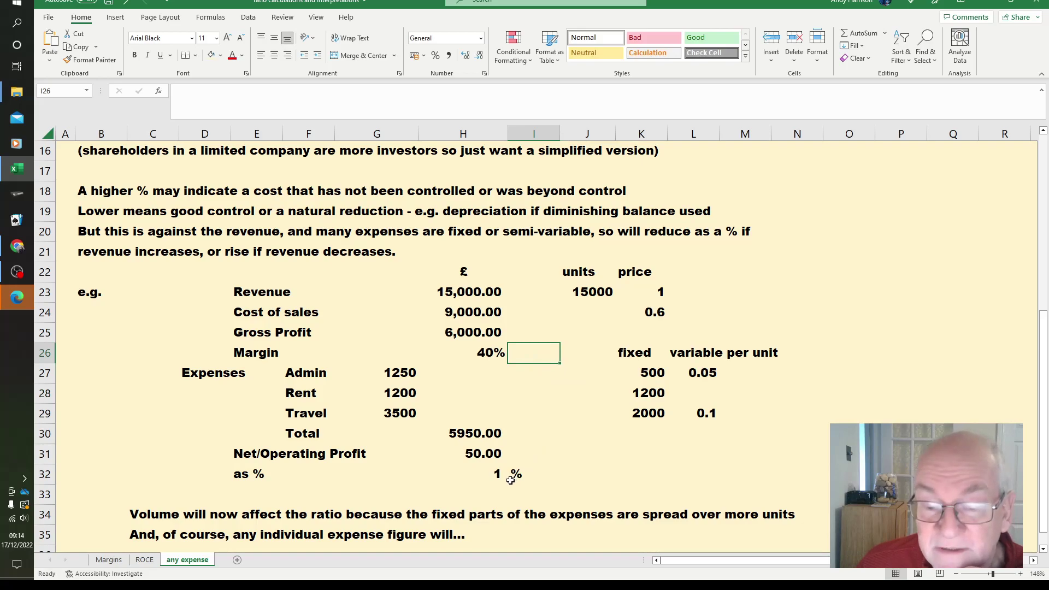
pyautogui.click(658, 418)
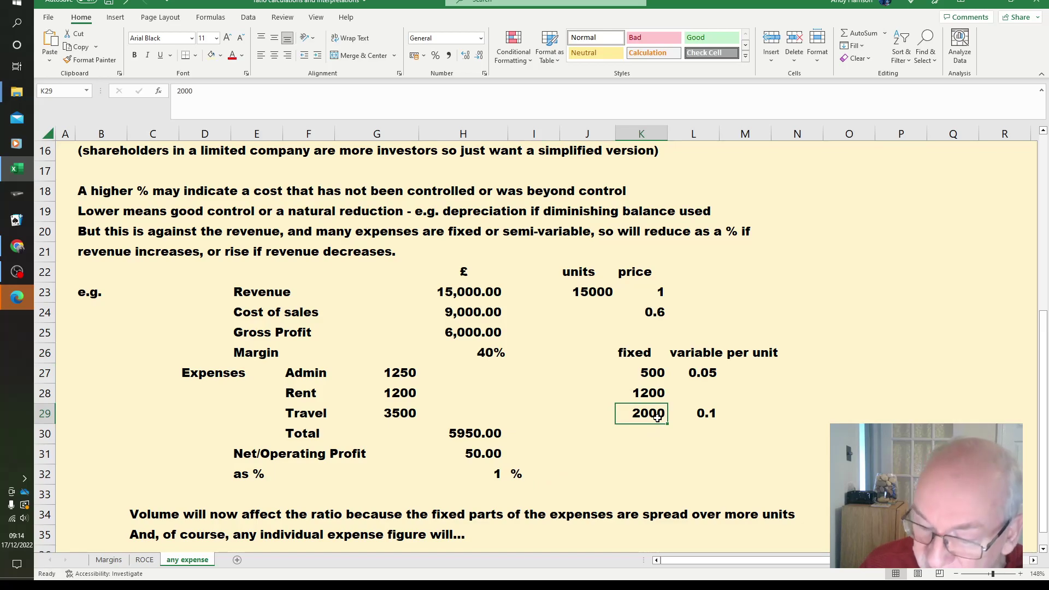
pyautogui.write('500')
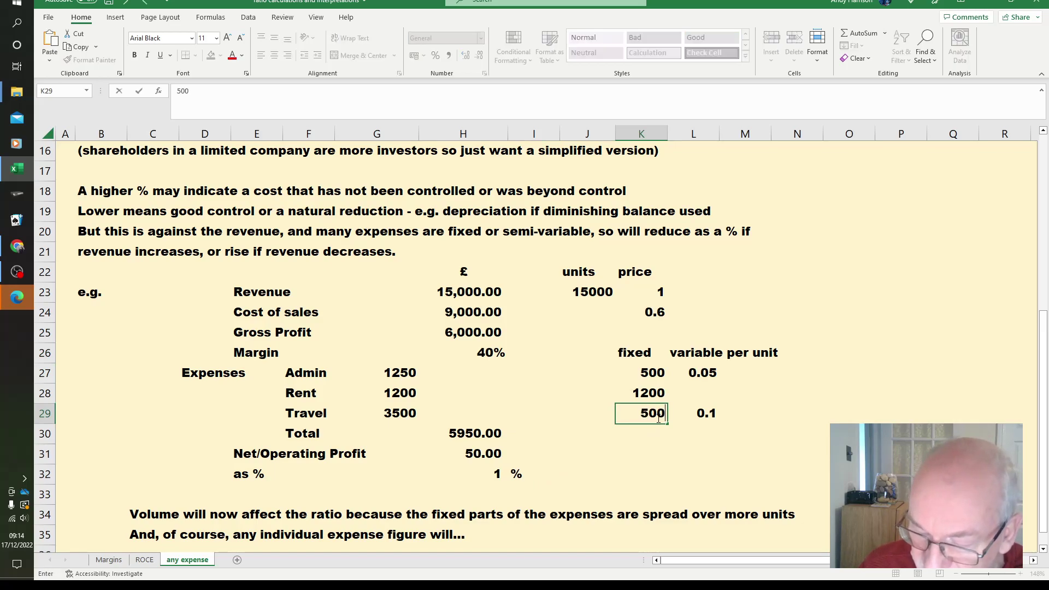
pyautogui.press('Return')
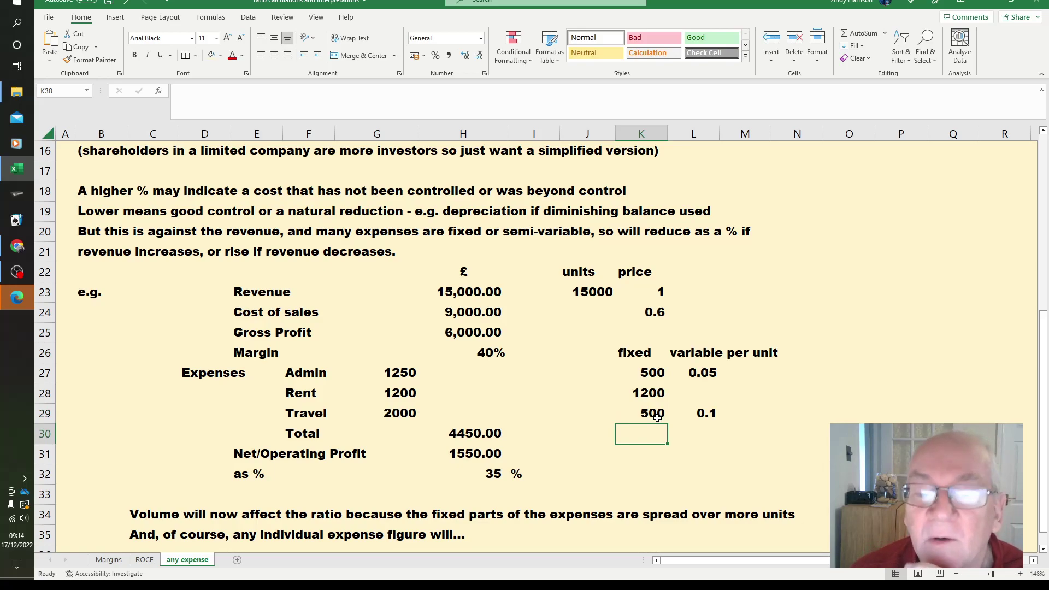
pyautogui.click(506, 354)
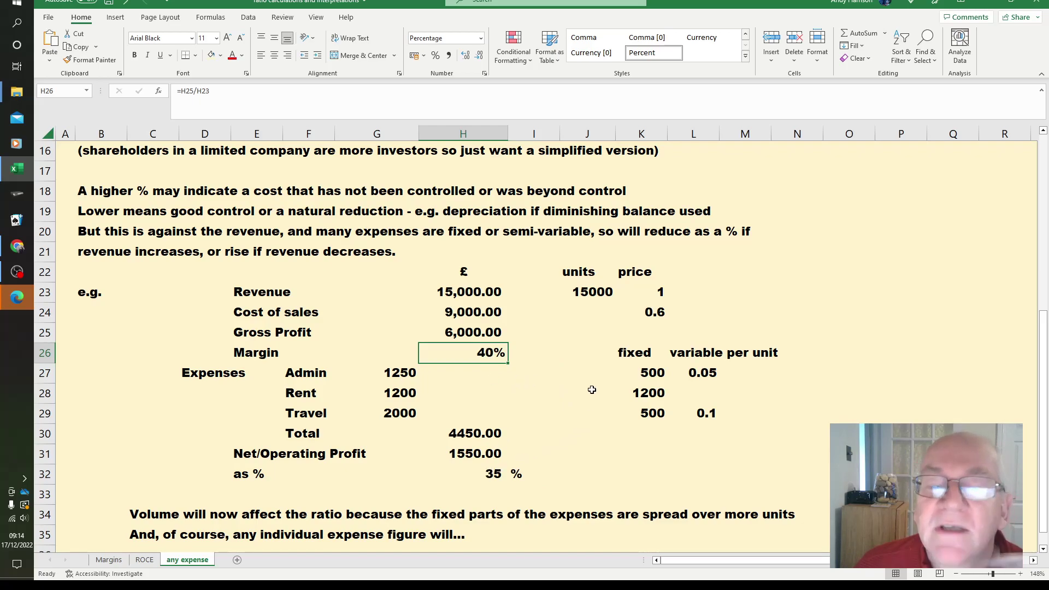
# Set the unit price in K23 to 1.1, giving 3050 profit at 69%, then bring up OBS Studio
pyautogui.click(656, 292)
pyautogui.write('1.1')
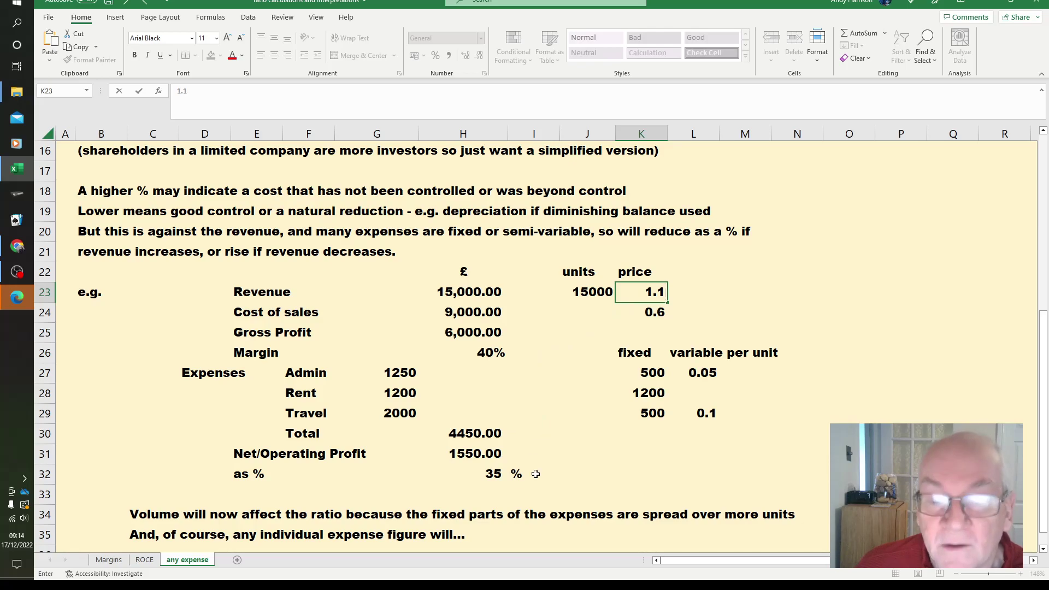
pyautogui.click(628, 467)
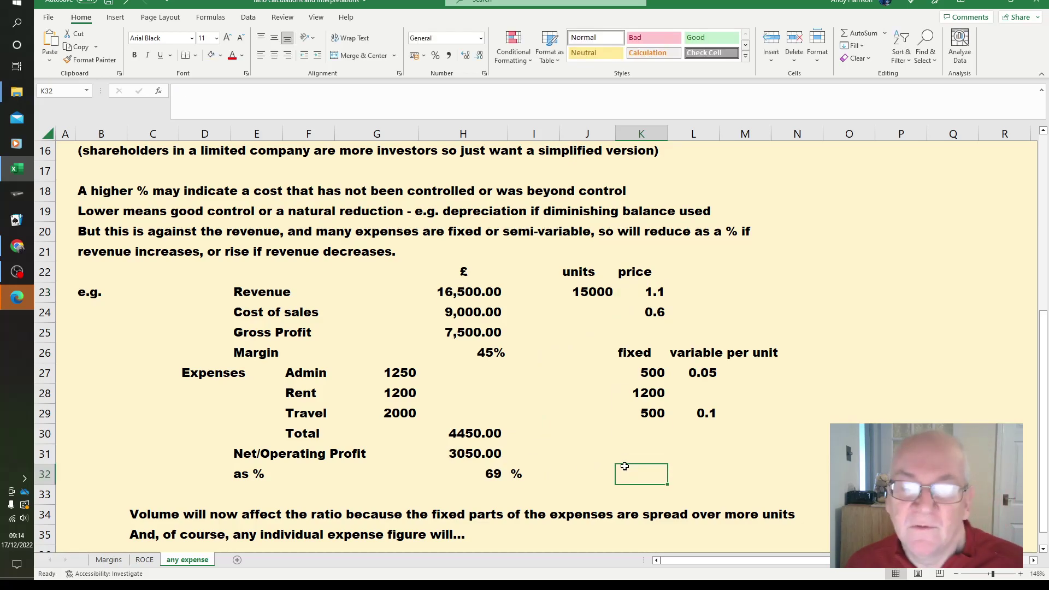
pyautogui.scroll(-1, 601, 407)
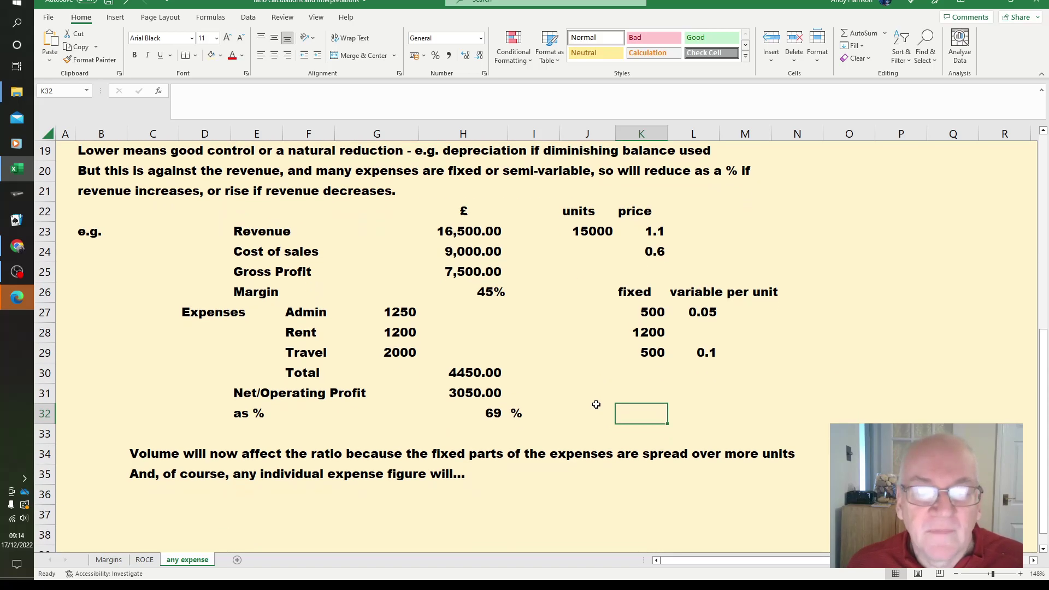
pyautogui.click(16, 272)
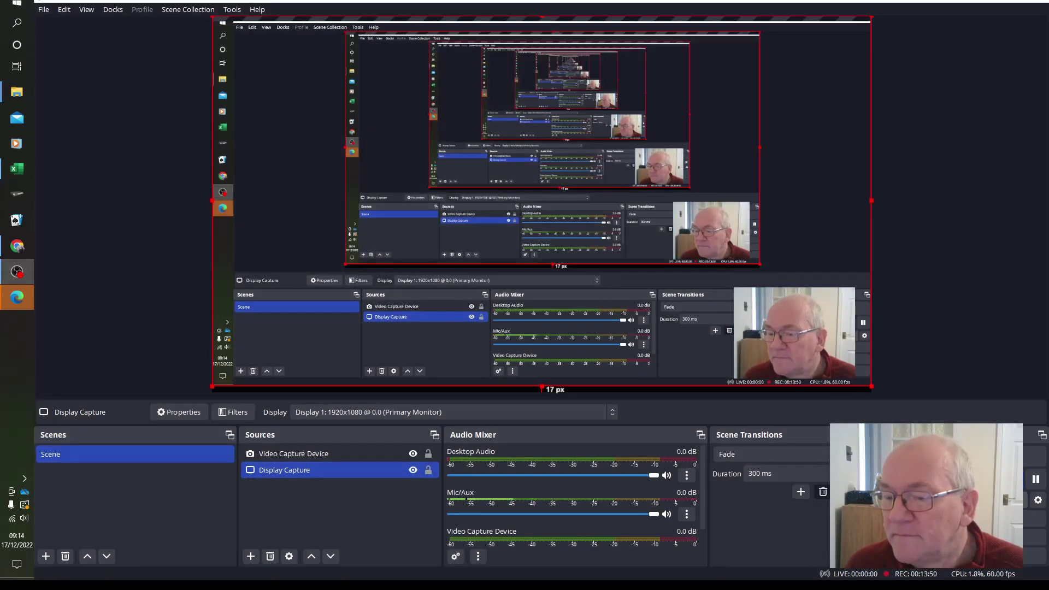